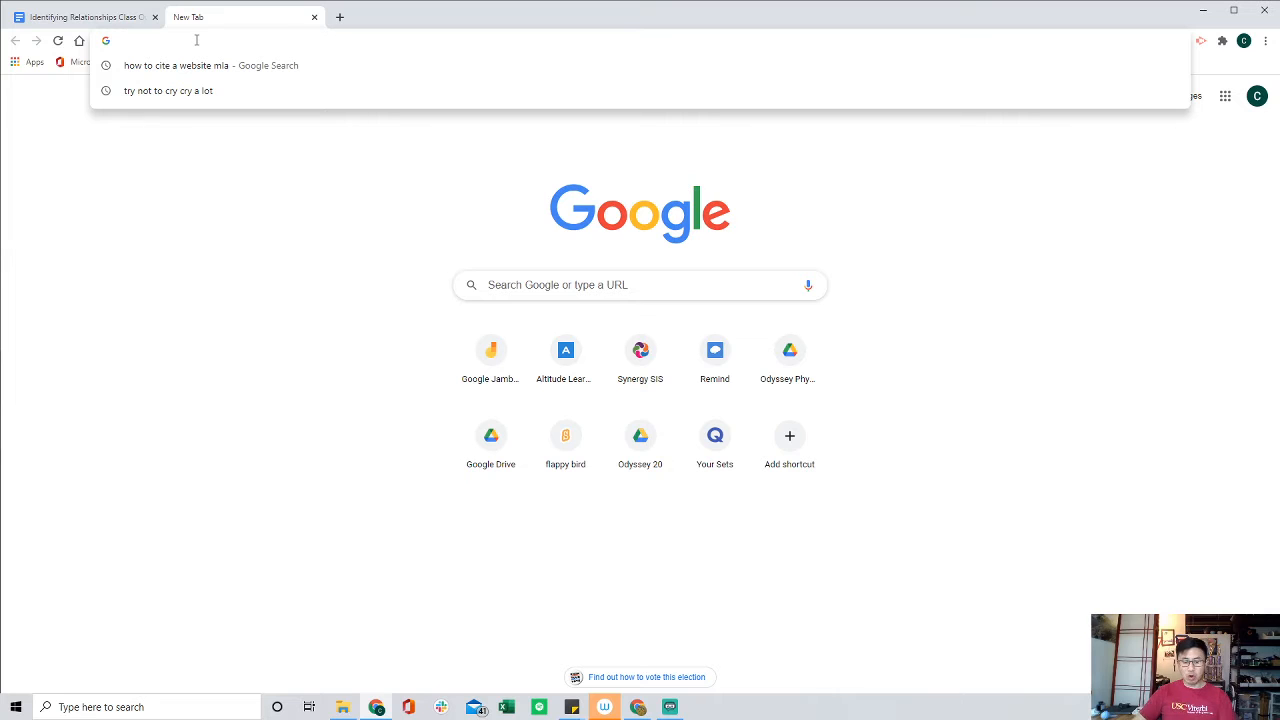
Open Google Drive and create a new blank Google Sheets spreadsheet.
{"action": "type", "text": "drive"}
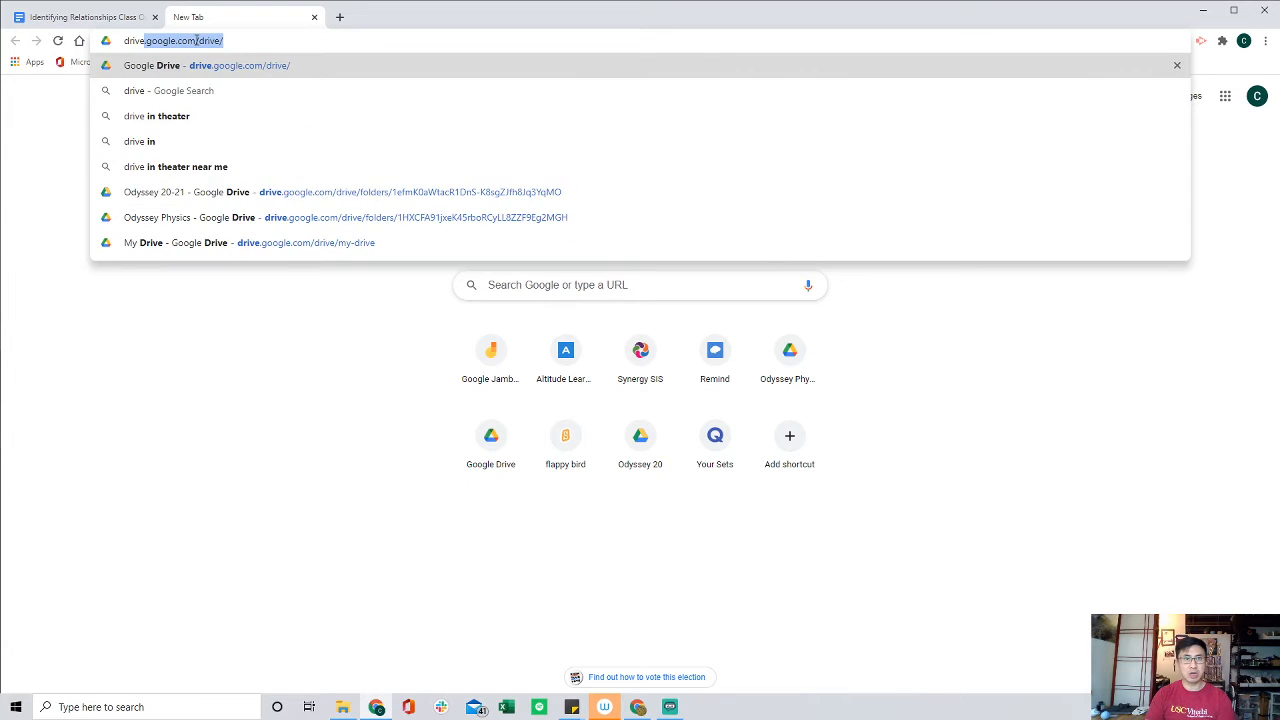
{"action": "key", "text": "Return"}
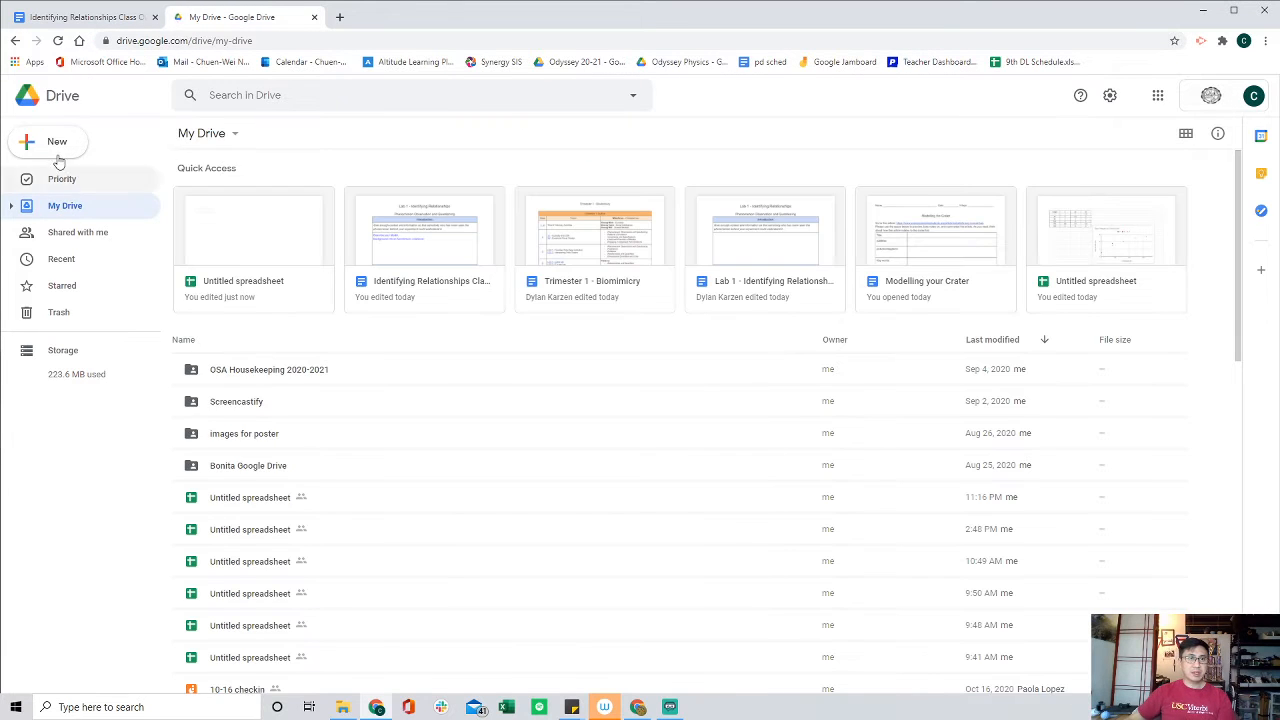
{"action": "left_click", "coordinate": [55, 143]}
{"action": "left_click", "coordinate": [80, 253]}
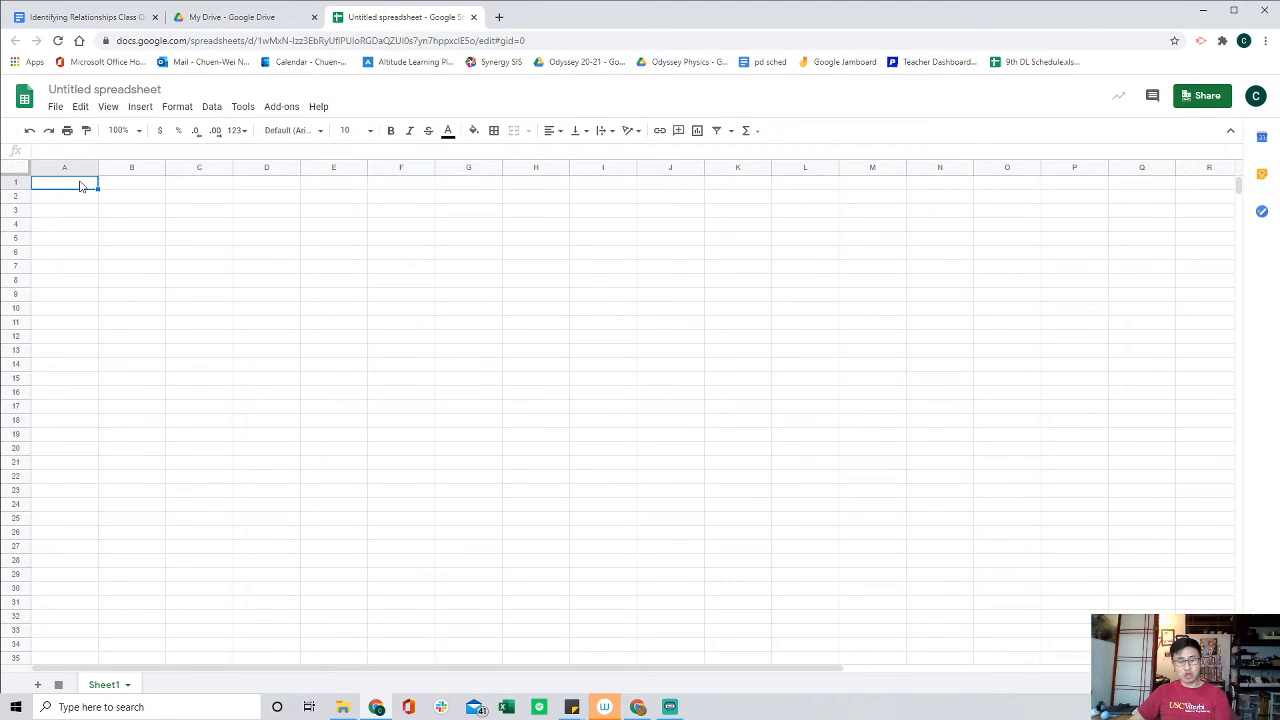
Paste the copied table of drop heights and trials t1 to t3 into the blank sheet at cell A1.
{"action": "key", "text": "ctrl+v"}
{"action": "key", "text": "ctrl+z"}
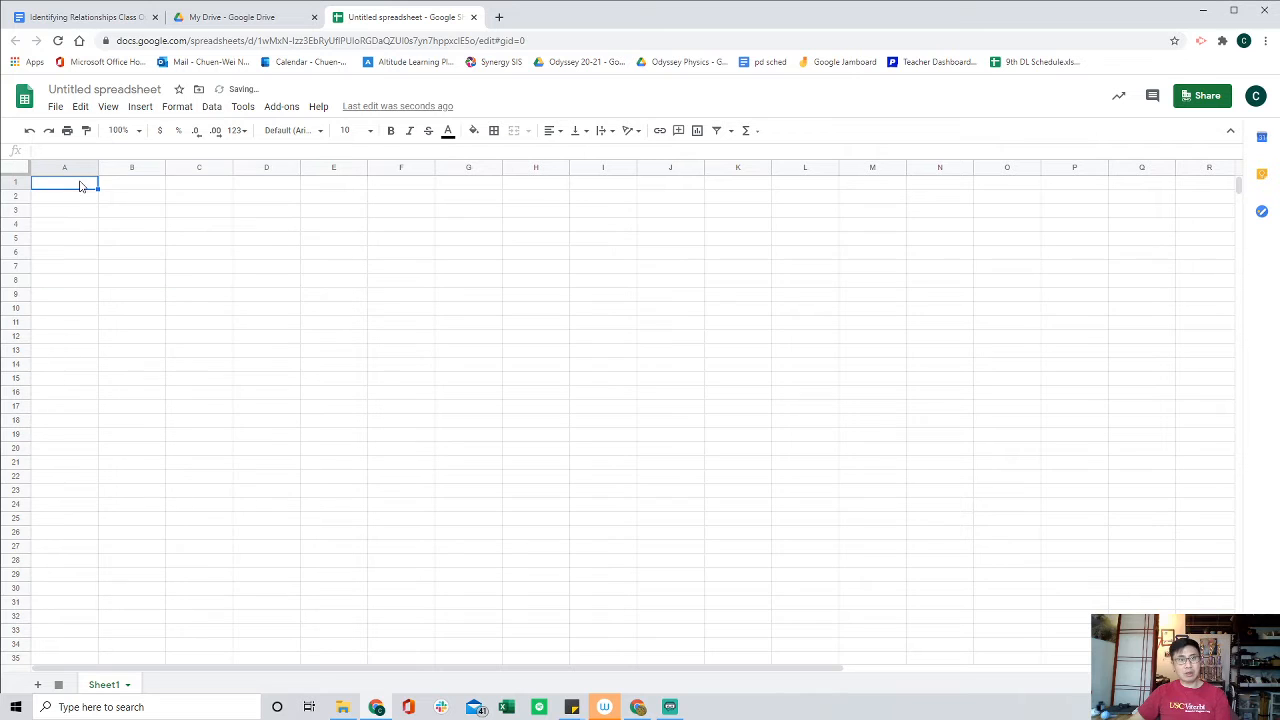
{"action": "left_click", "coordinate": [80, 106]}
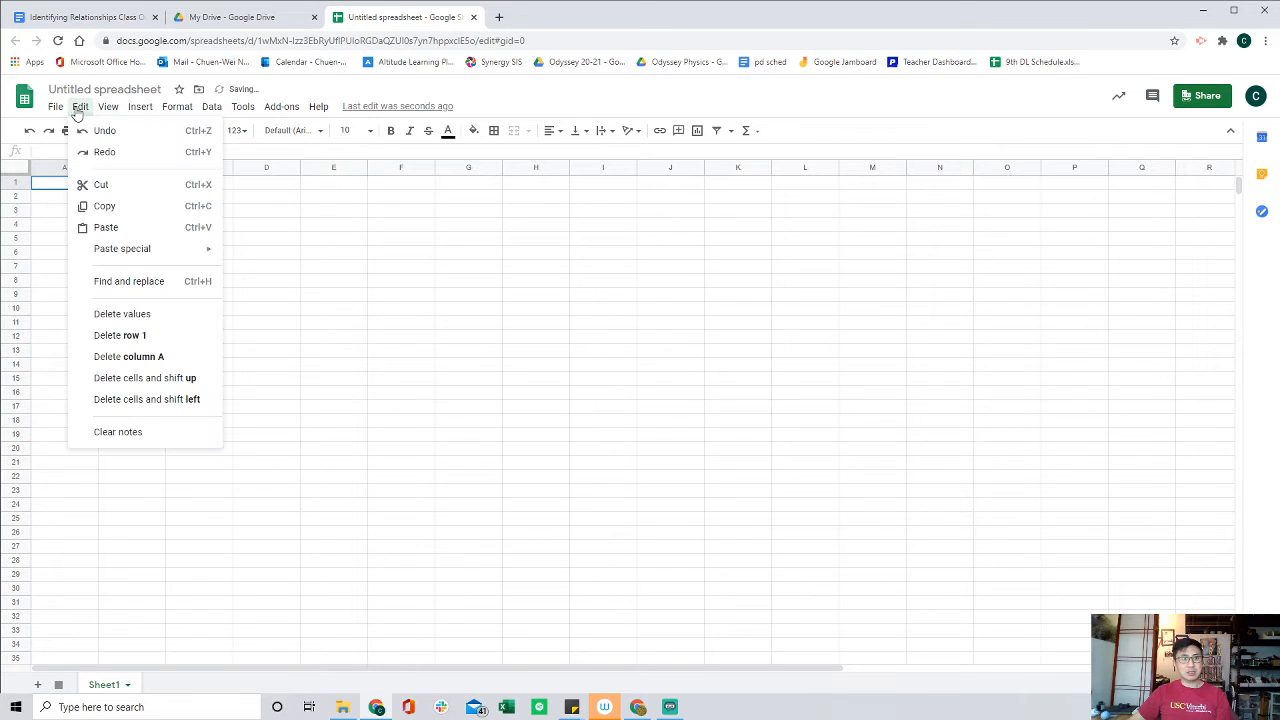
{"action": "left_click", "coordinate": [128, 228]}
{"action": "left_click", "coordinate": [470, 247]}
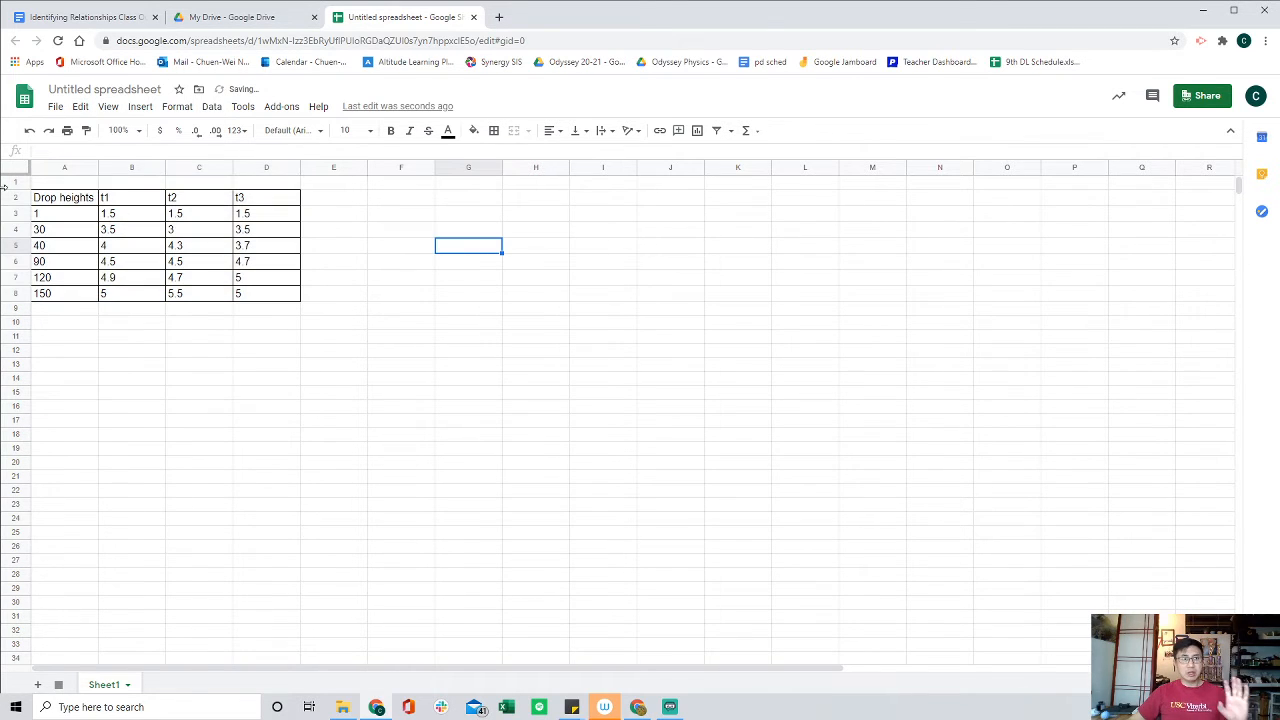
Insert a chart from the drop-height table in A2:D8 and change its type to Scatter chart.
{"action": "left_click_drag", "start_coordinate": [75, 205], "coordinate": [262, 295]}
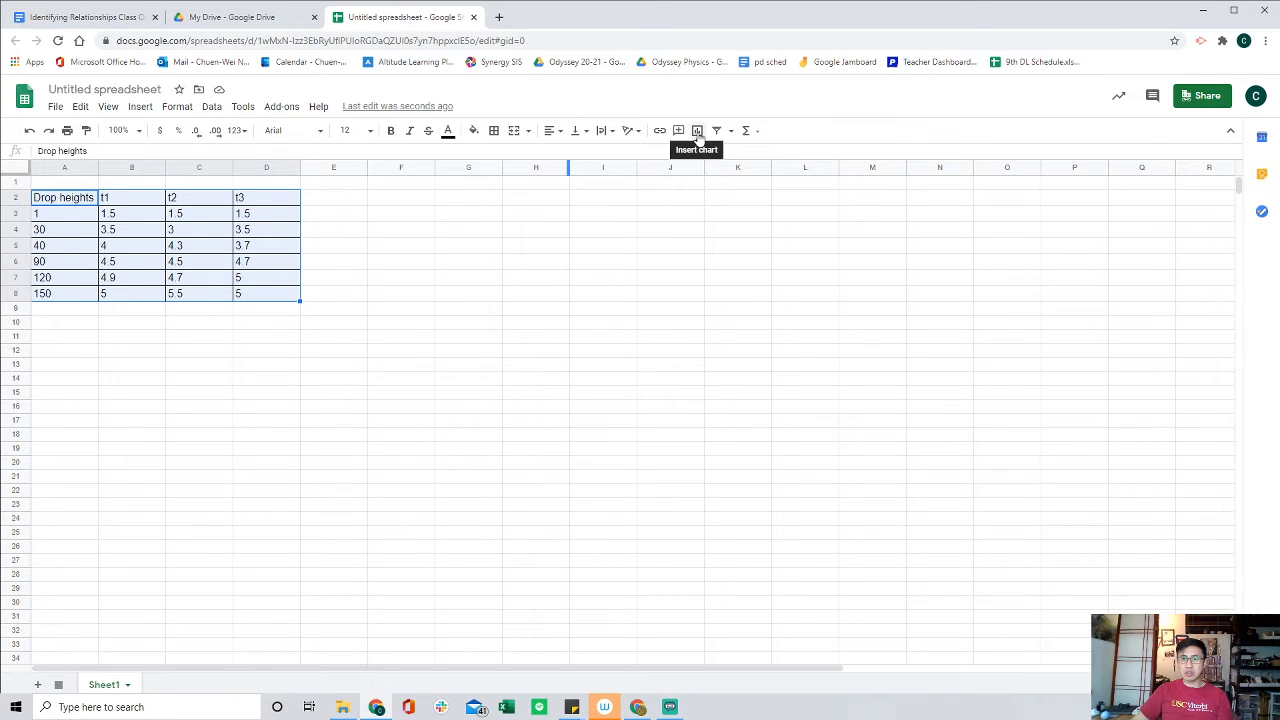
{"action": "left_click", "coordinate": [140, 106]}
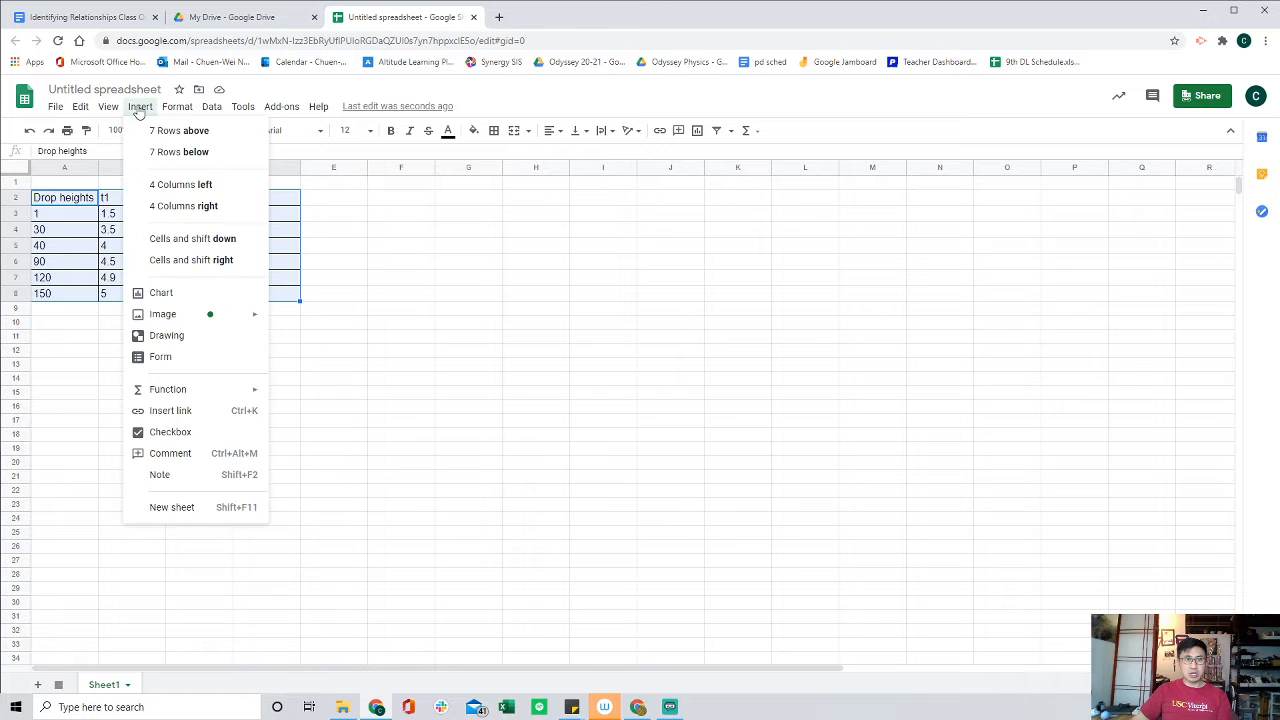
{"action": "left_click", "coordinate": [190, 300]}
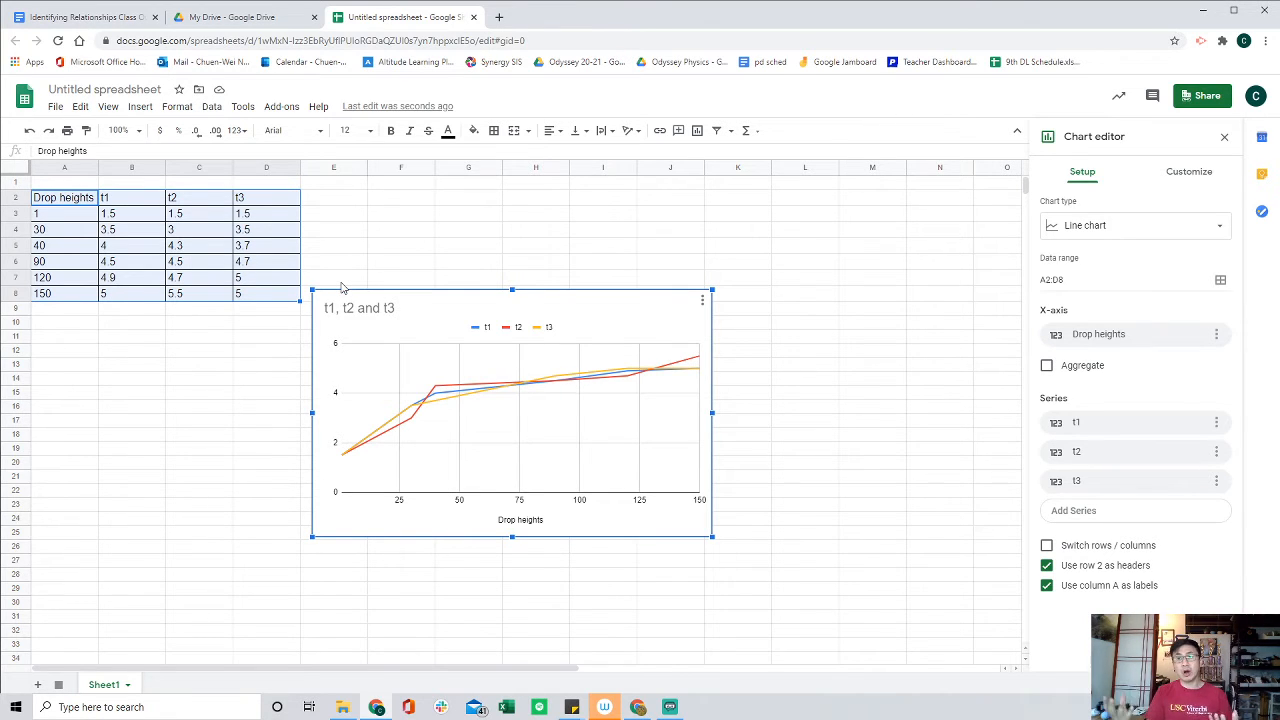
{"action": "left_click", "coordinate": [1218, 224]}
{"action": "scroll", "coordinate": [1122, 298], "scroll_direction": "down", "scroll_amount": 6}
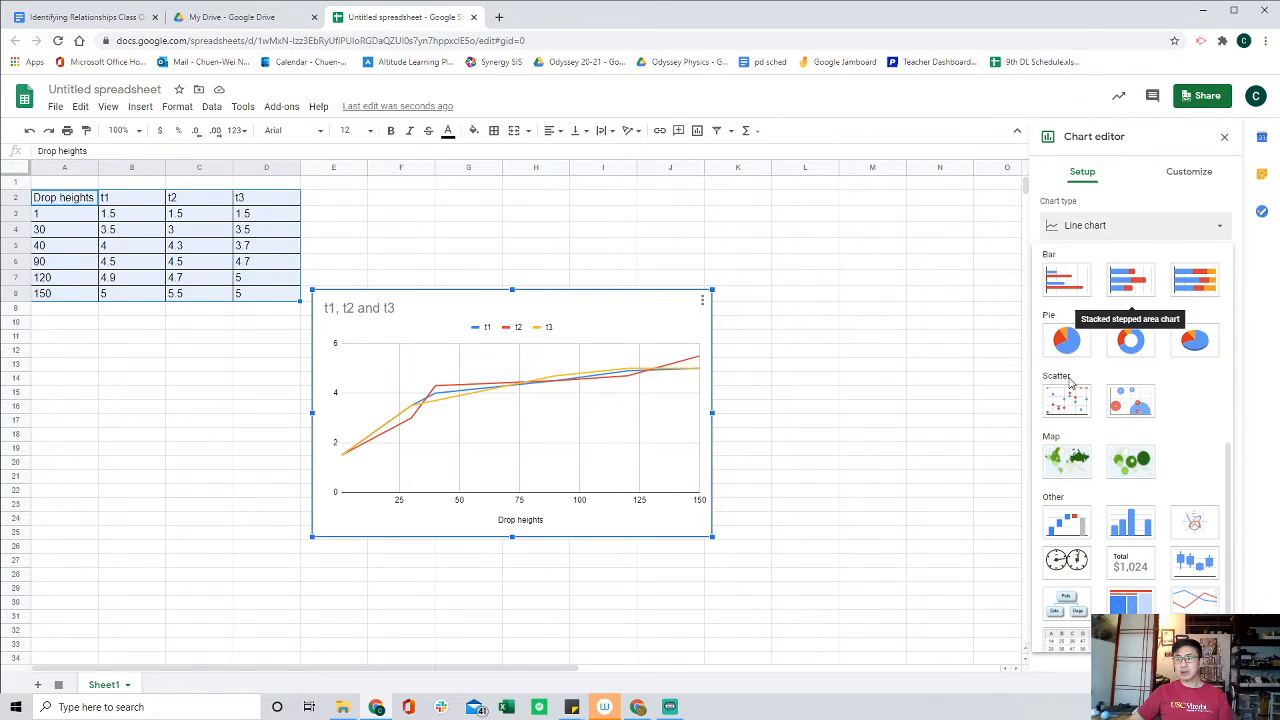
{"action": "left_click", "coordinate": [1063, 402]}
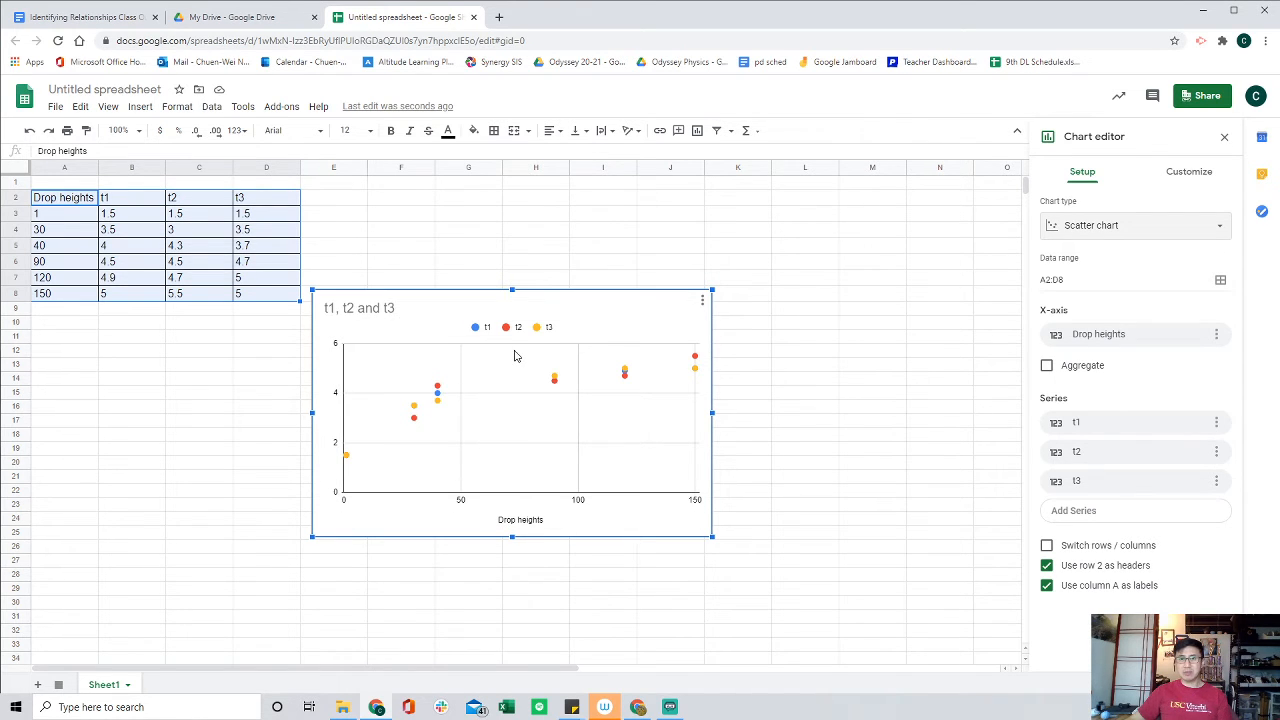
Deselect the scatter chart to close the chart editor, and reopen the editor for the same chart.
{"action": "left_click", "coordinate": [1187, 173]}
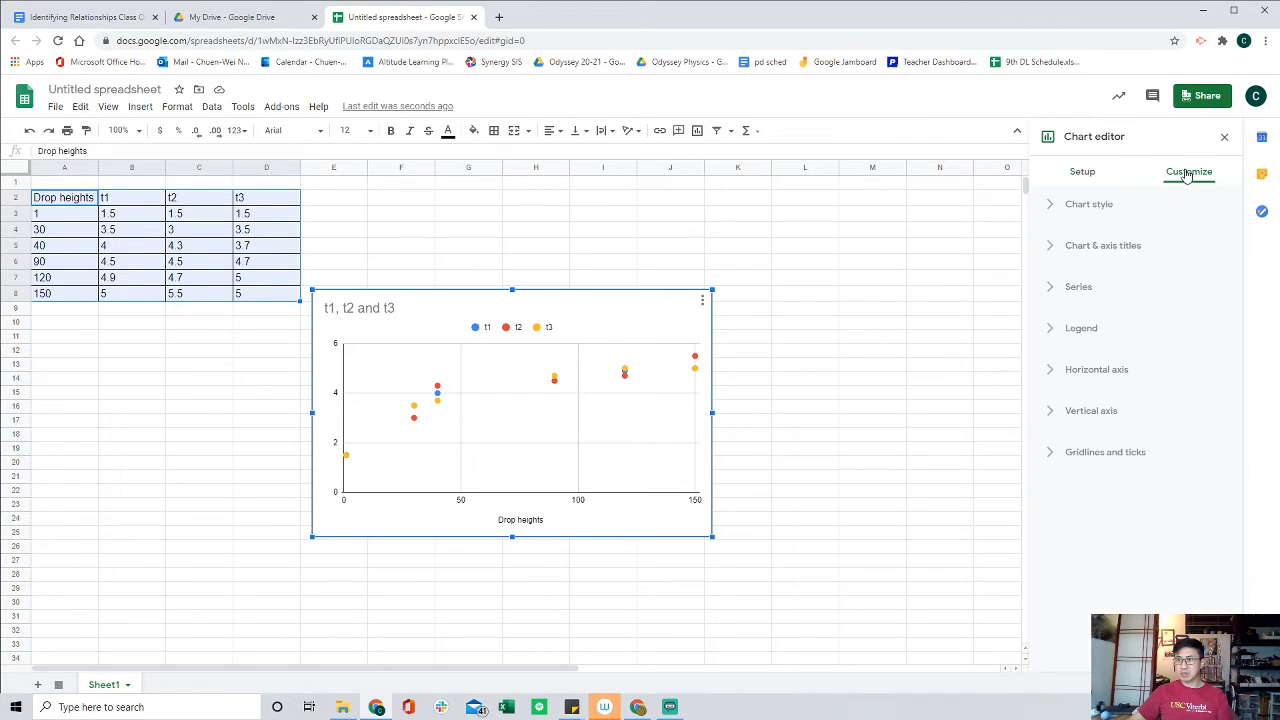
{"action": "left_click", "coordinate": [808, 281]}
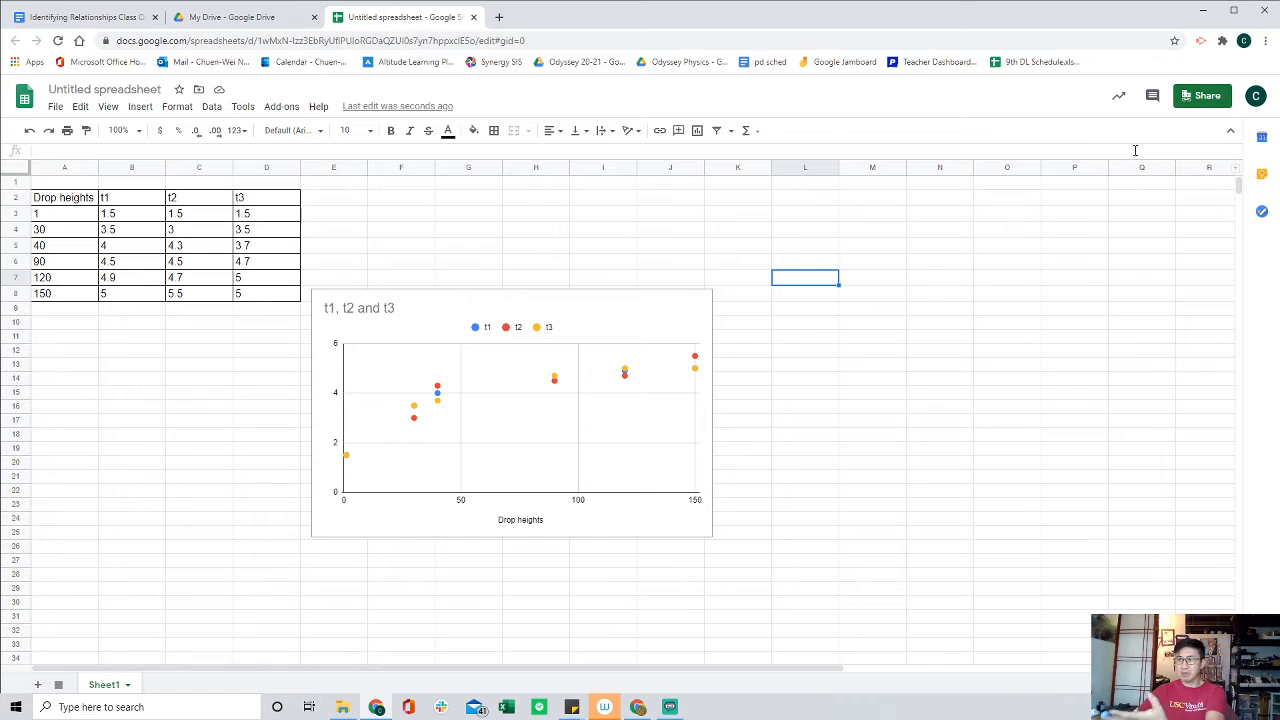
{"action": "left_click", "coordinate": [649, 309]}
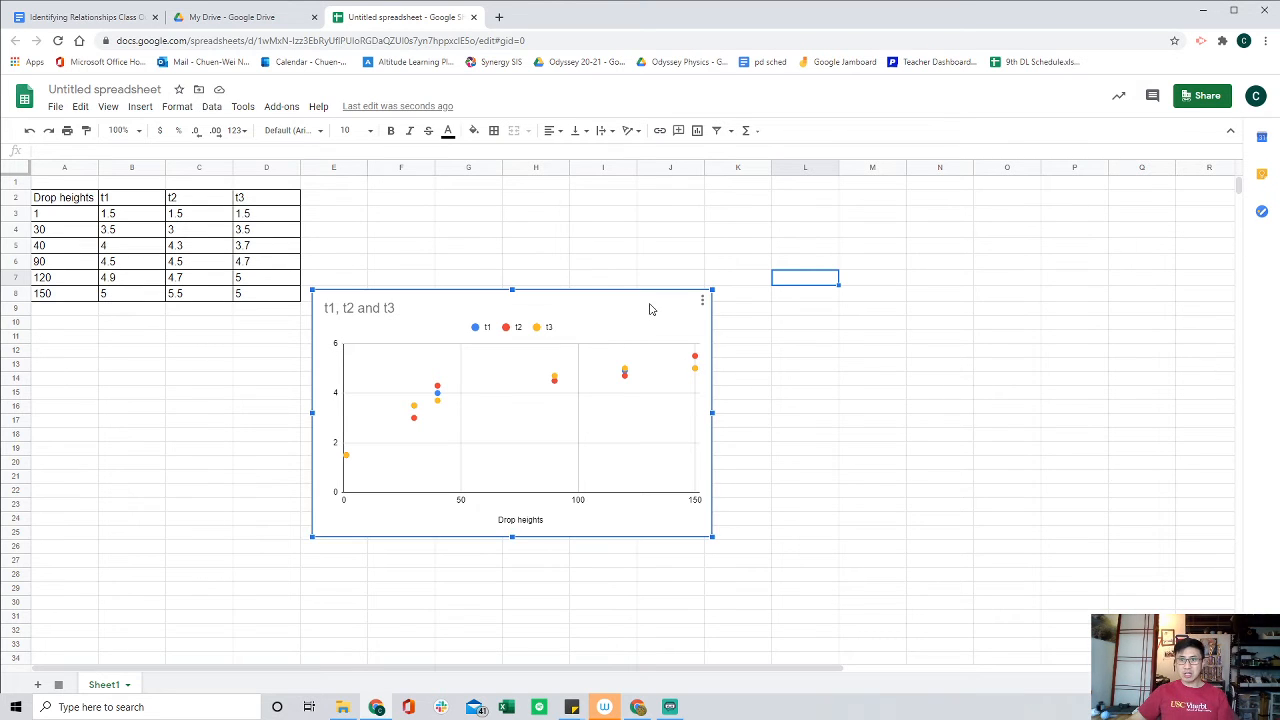
{"action": "left_click", "coordinate": [703, 301]}
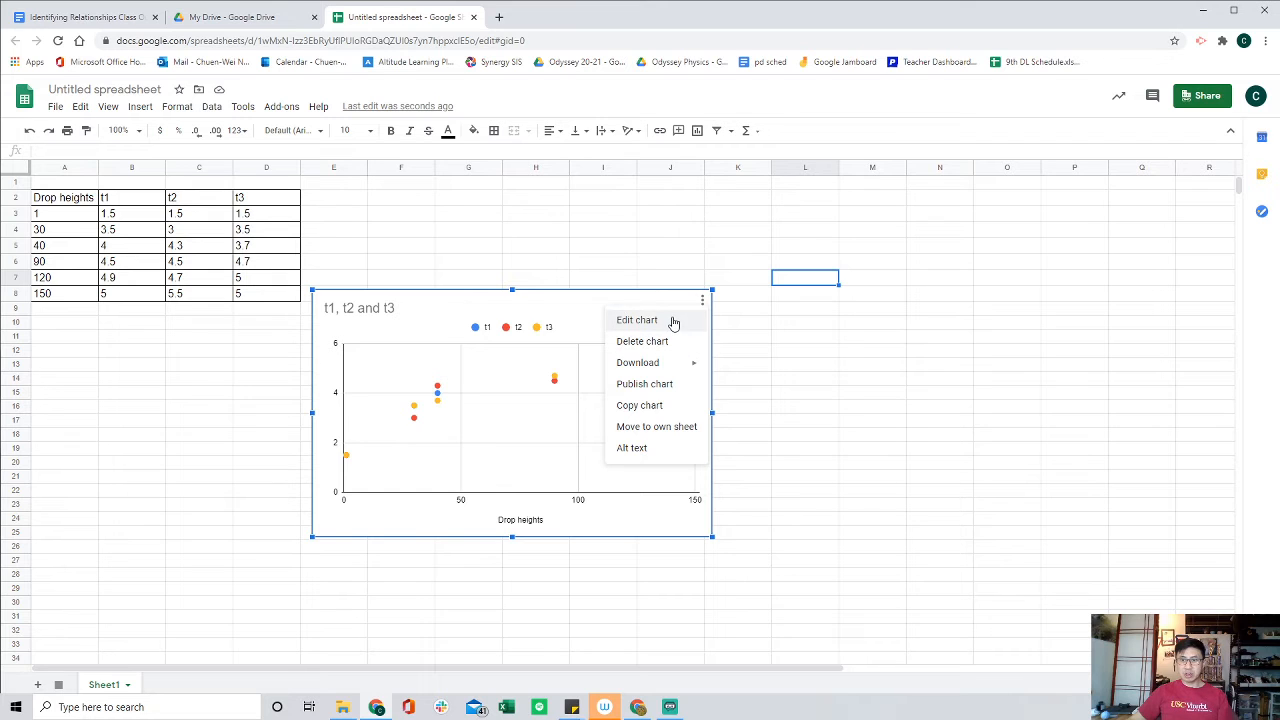
{"action": "left_click", "coordinate": [673, 322]}
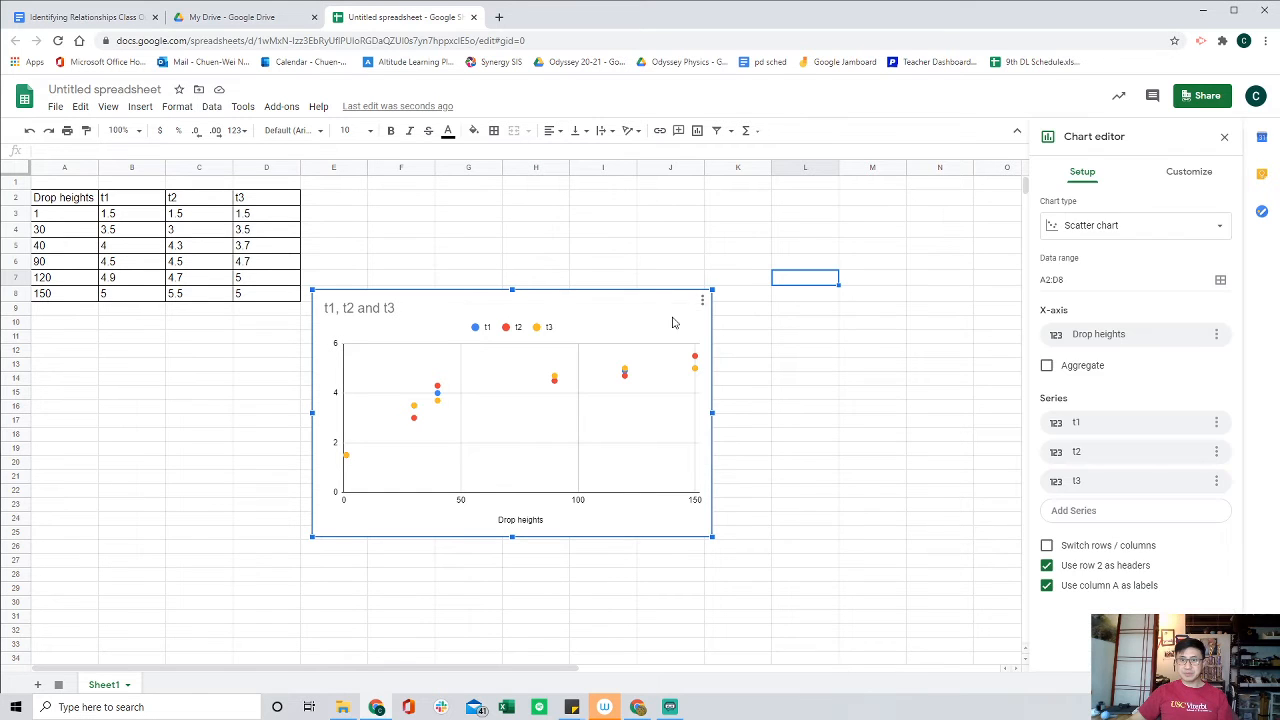
Set the scatter chart's title to "Drop Height s Crater Size".
{"action": "left_click", "coordinate": [1192, 172]}
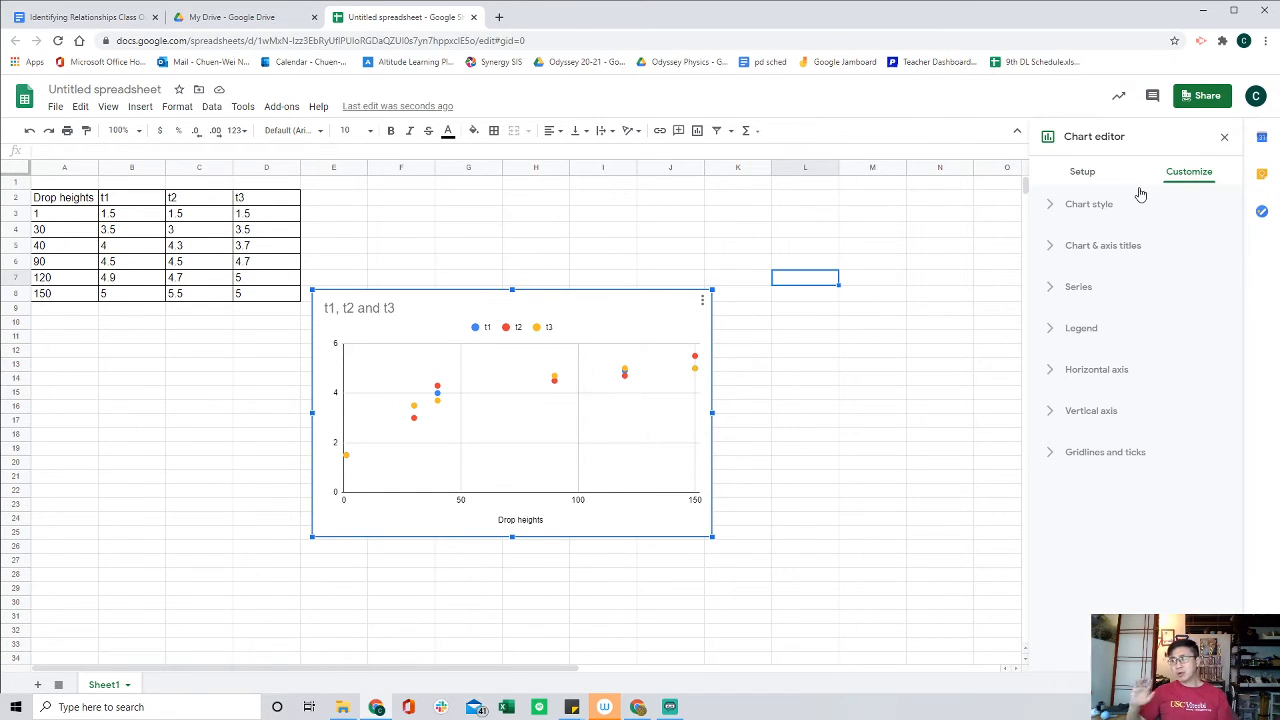
{"action": "left_click", "coordinate": [1050, 249]}
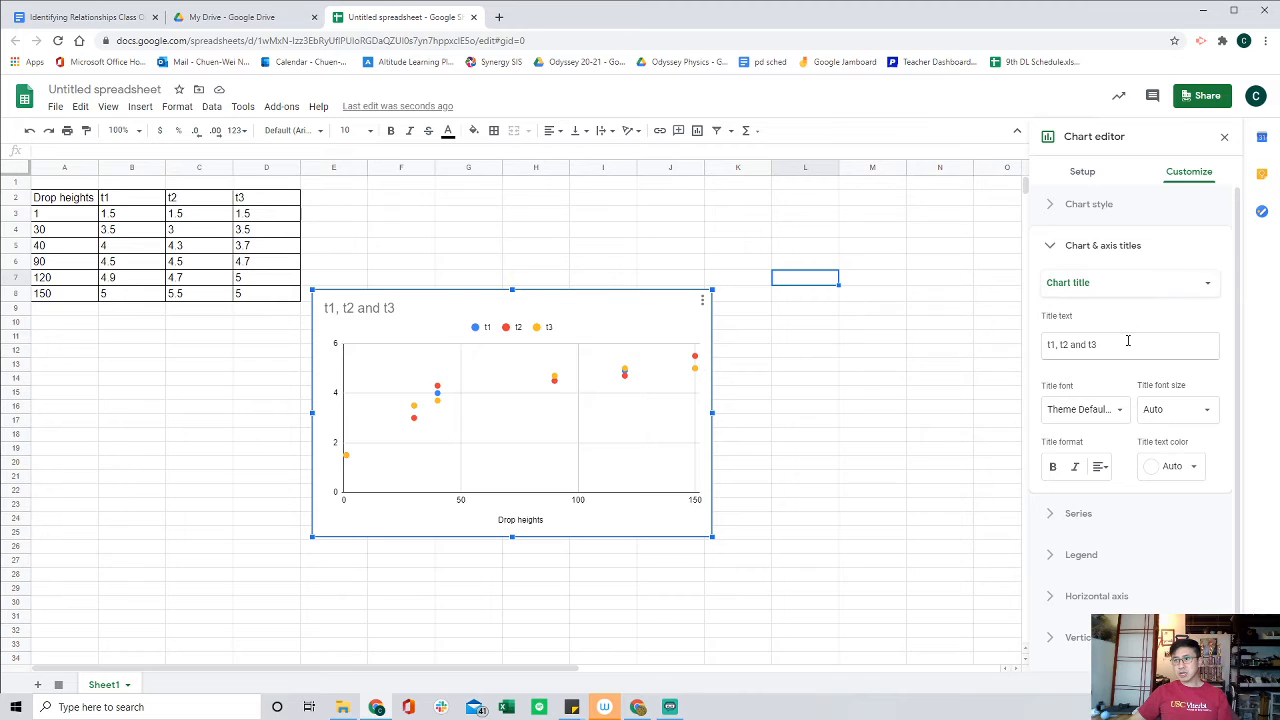
{"action": "left_click_drag", "start_coordinate": [1128, 344], "coordinate": [1030, 348]}
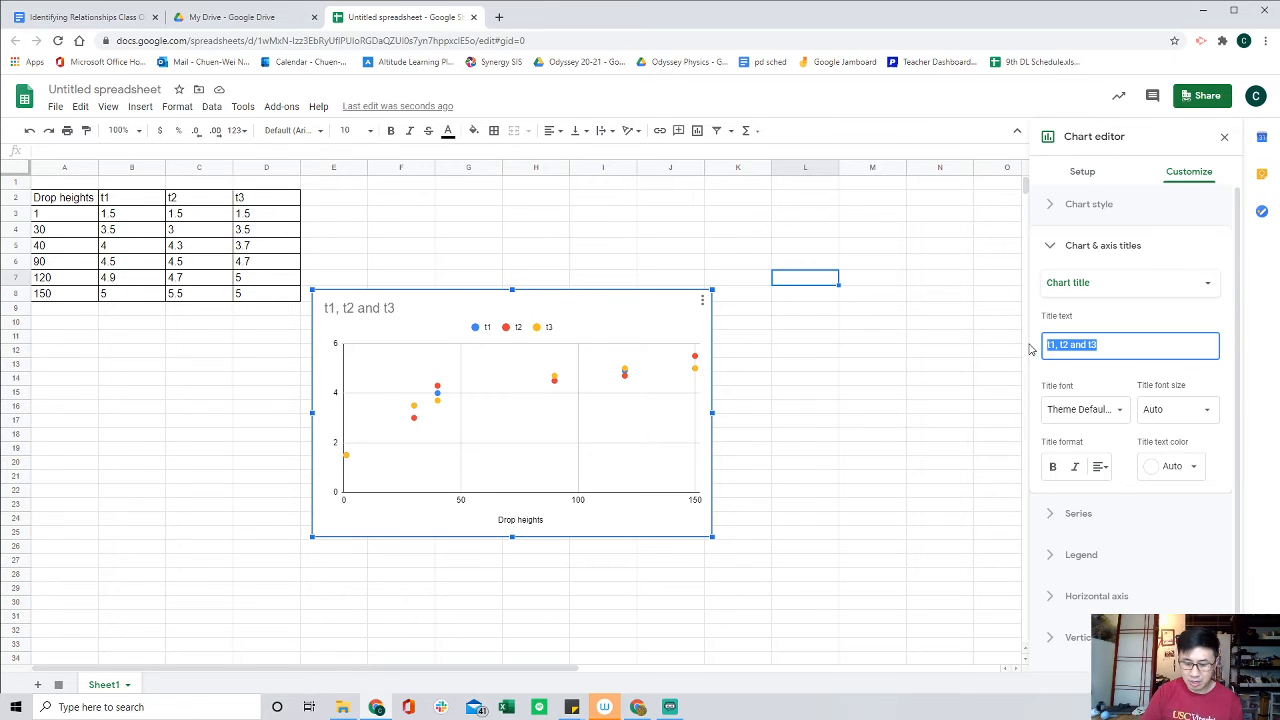
{"action": "type", "text": "Drop H"}
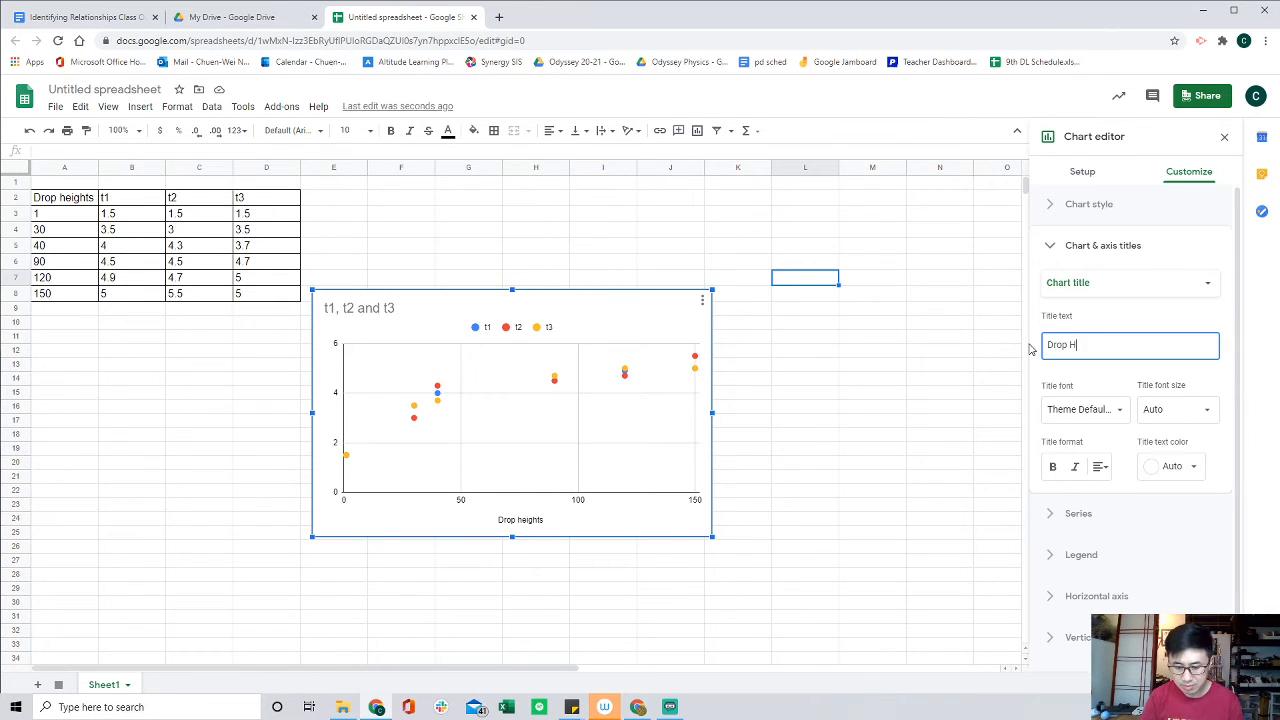
{"action": "type", "text": "eight s"}
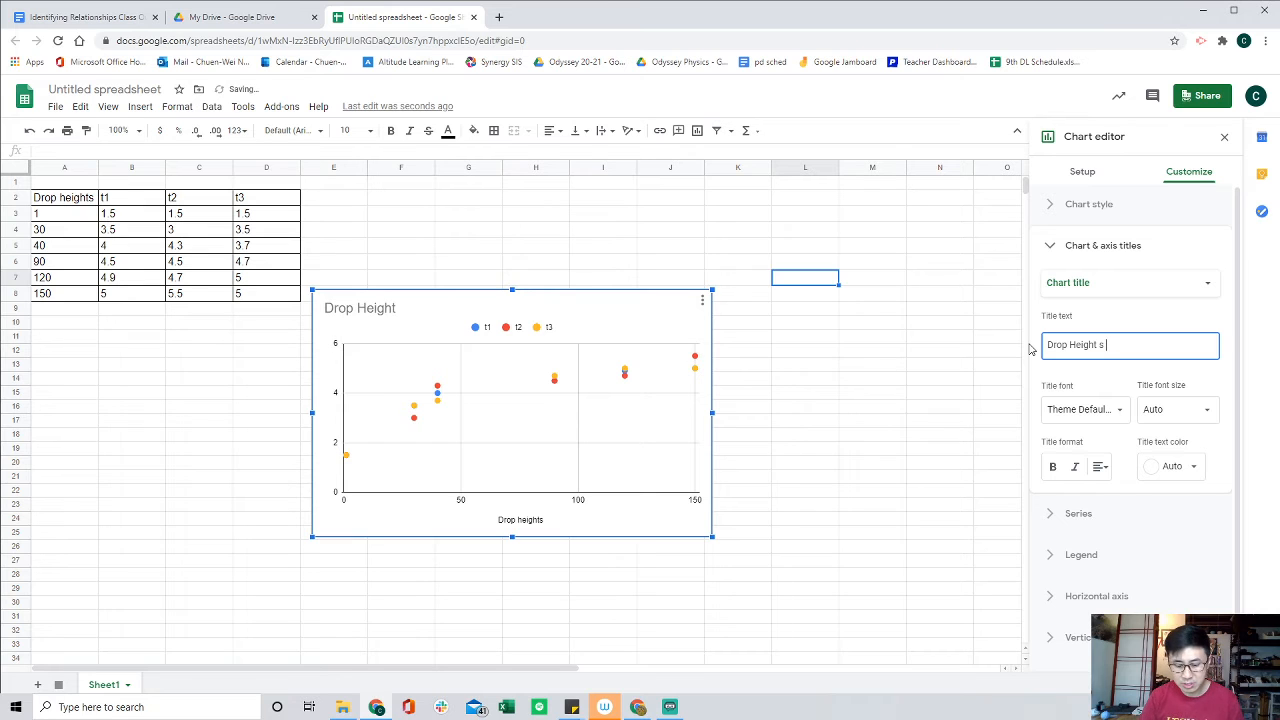
{"action": "type", "text": " Crater Size"}
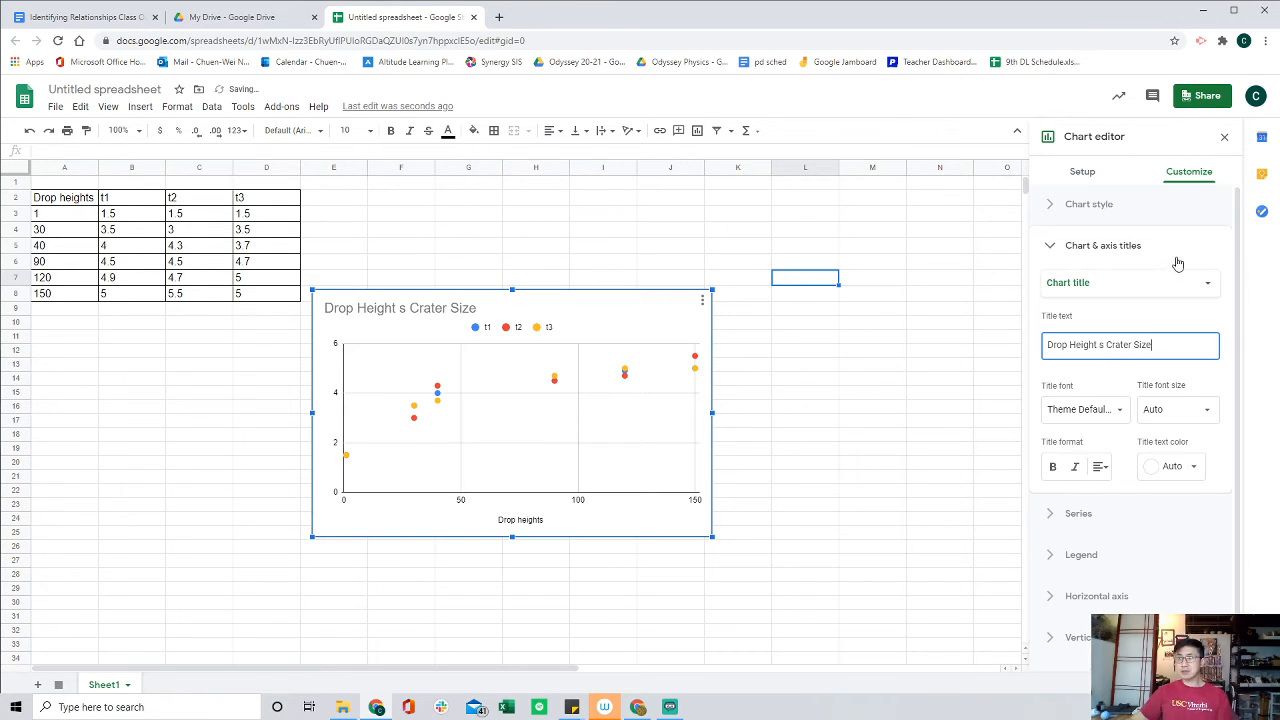
Set the chart's horizontal axis title to "Drop Heights (cm)".
{"action": "left_click", "coordinate": [1202, 286]}
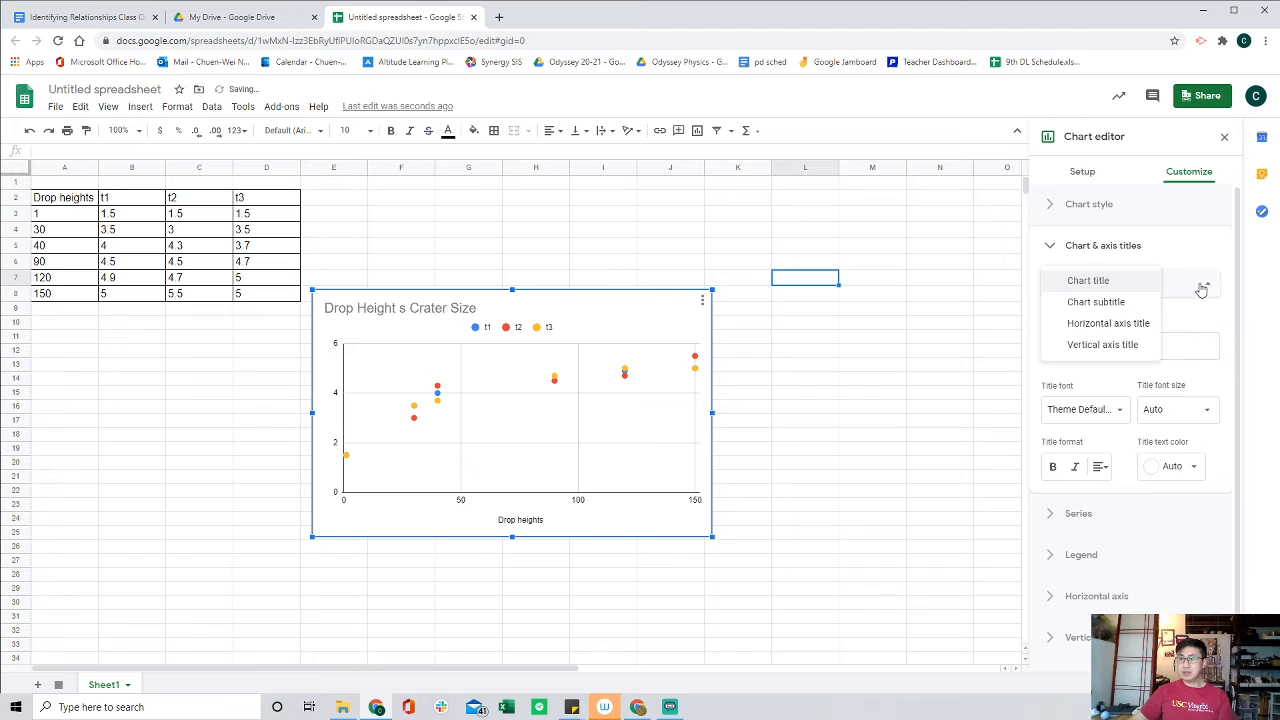
{"action": "left_click", "coordinate": [1145, 331]}
{"action": "left_click", "coordinate": [1132, 342]}
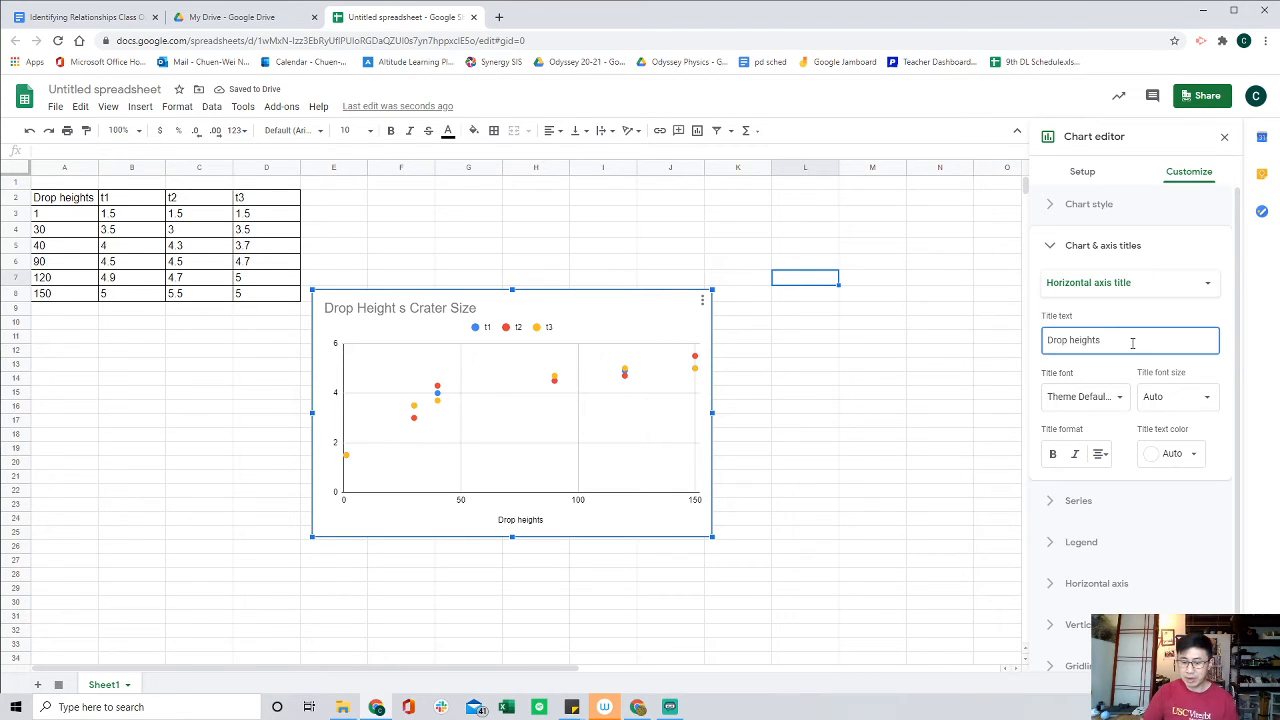
{"action": "type", "text": "(cm)"}
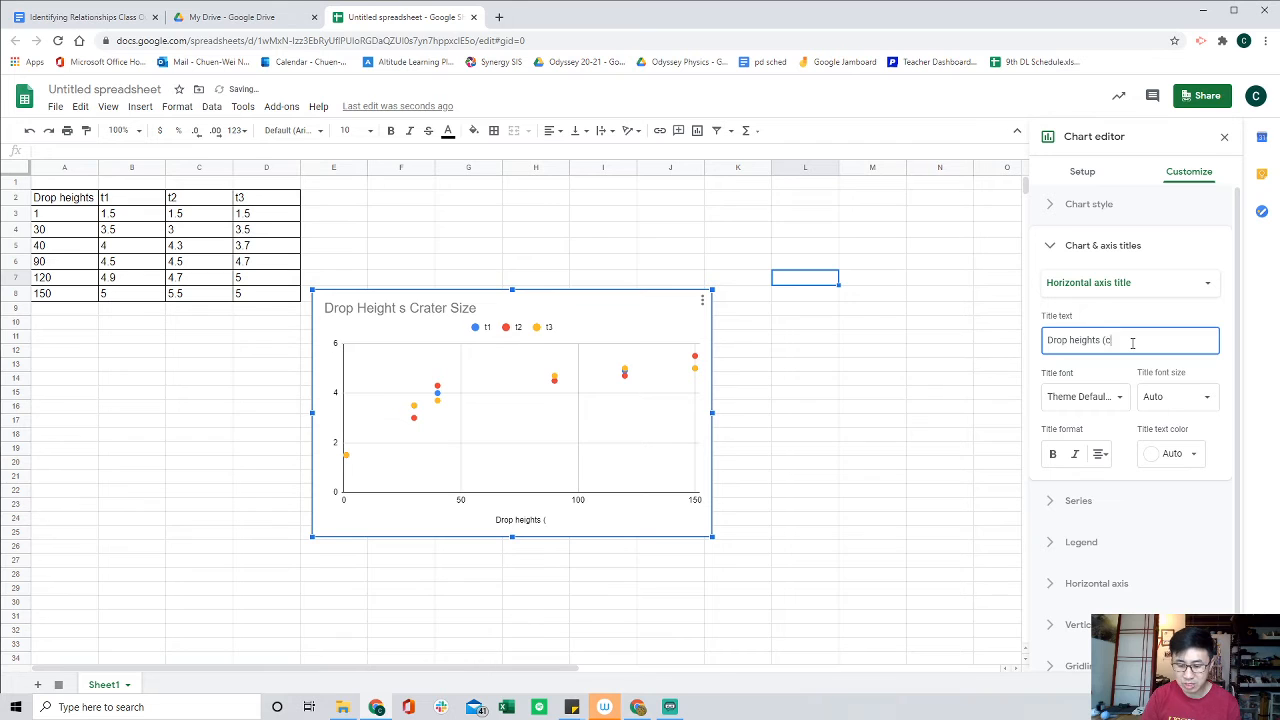
{"action": "left_click", "coordinate": [1075, 342]}
{"action": "key", "text": "BackSpace"}
{"action": "type", "text": "H"}
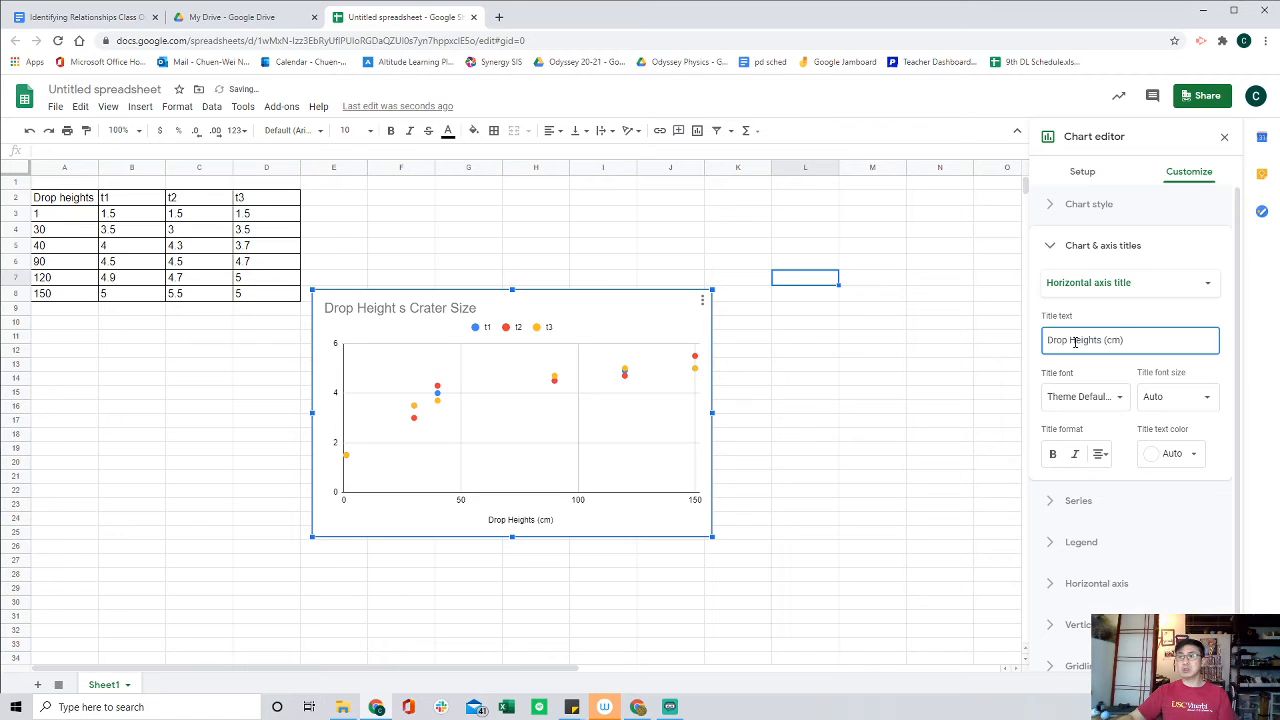
Set the chart's vertical axis title to "Crater Size (cm)" and close the chart editor.
{"action": "left_click", "coordinate": [1206, 285]}
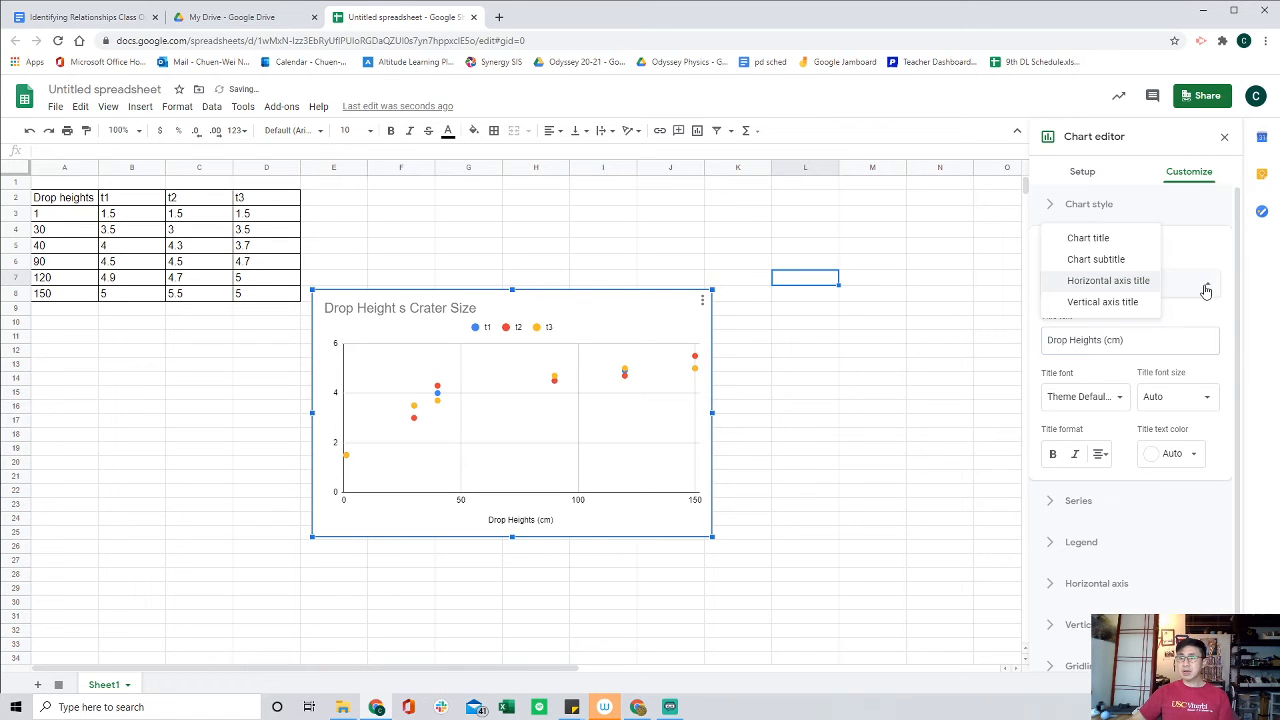
{"action": "left_click", "coordinate": [1125, 303]}
{"action": "left_click", "coordinate": [1122, 340]}
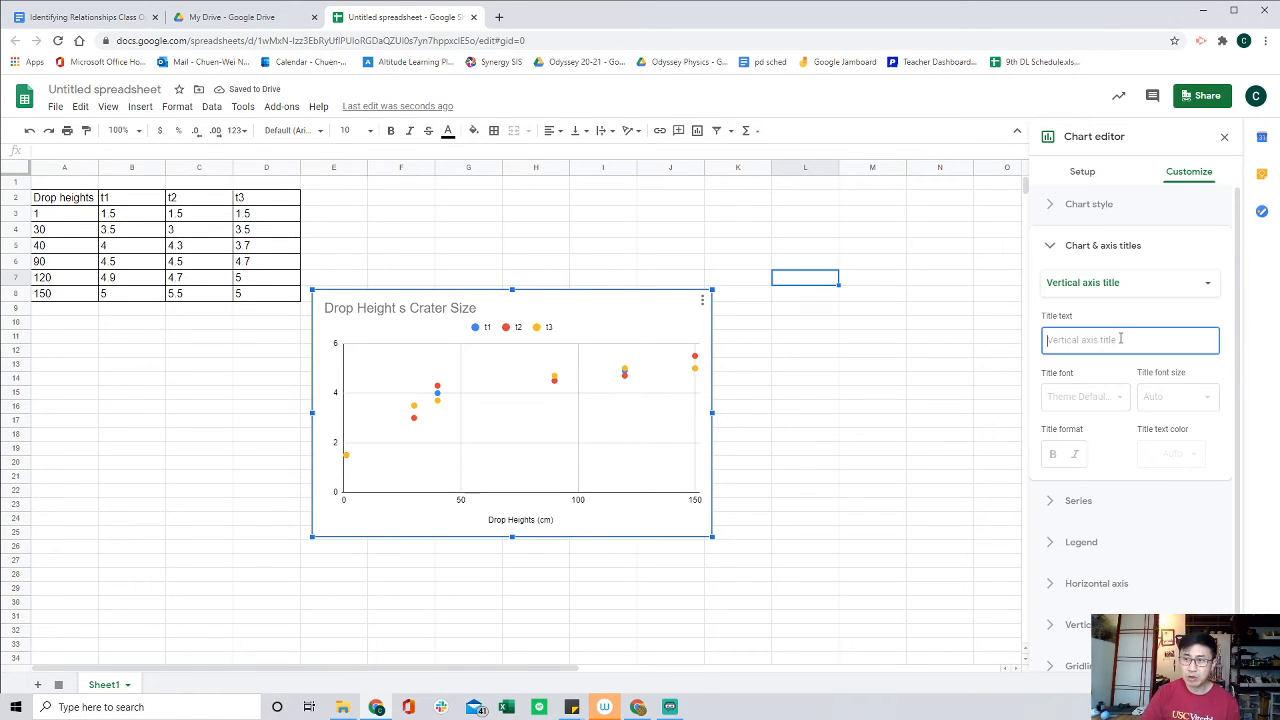
{"action": "type", "text": "Crater"}
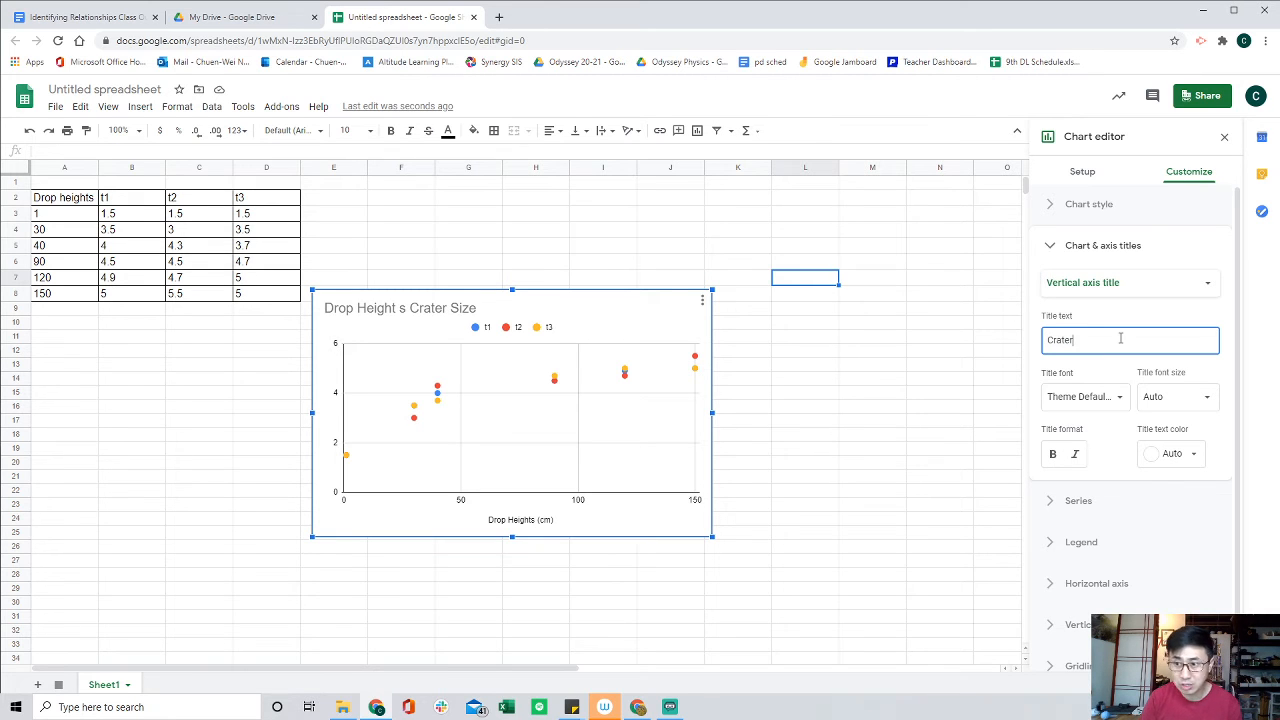
{"action": "type", "text": " Size"}
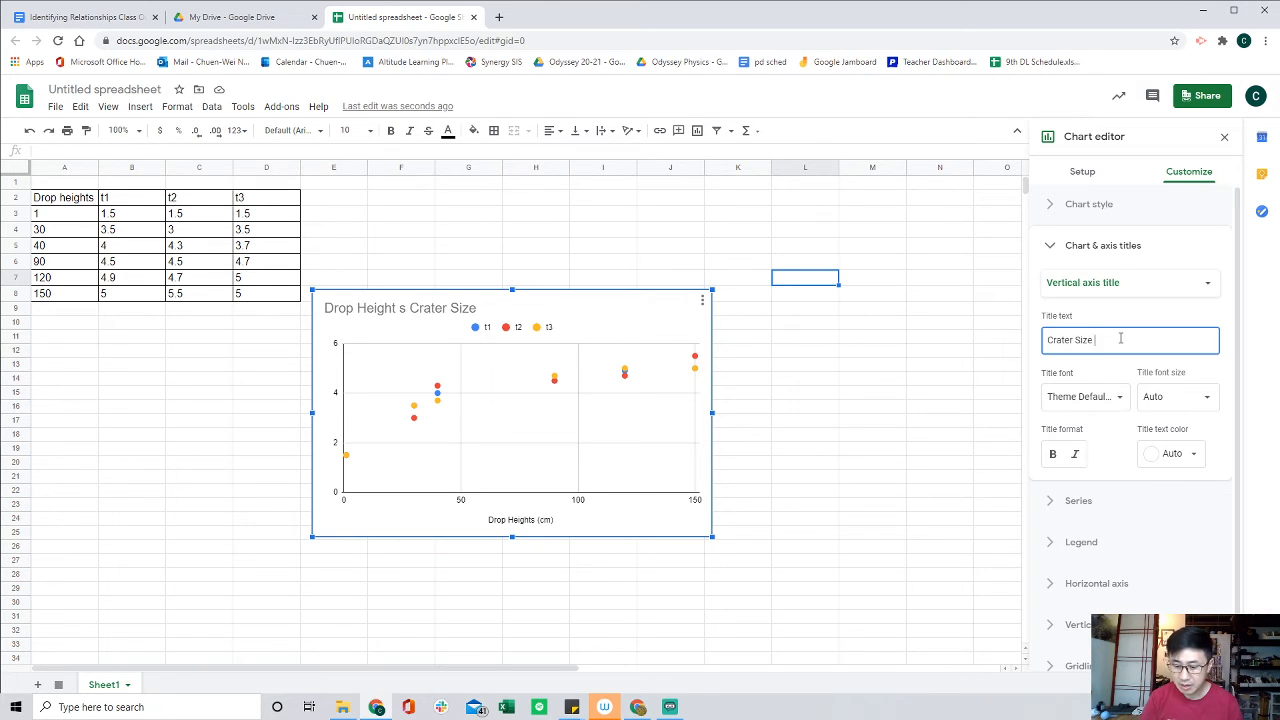
{"action": "type", "text": " (cm)"}
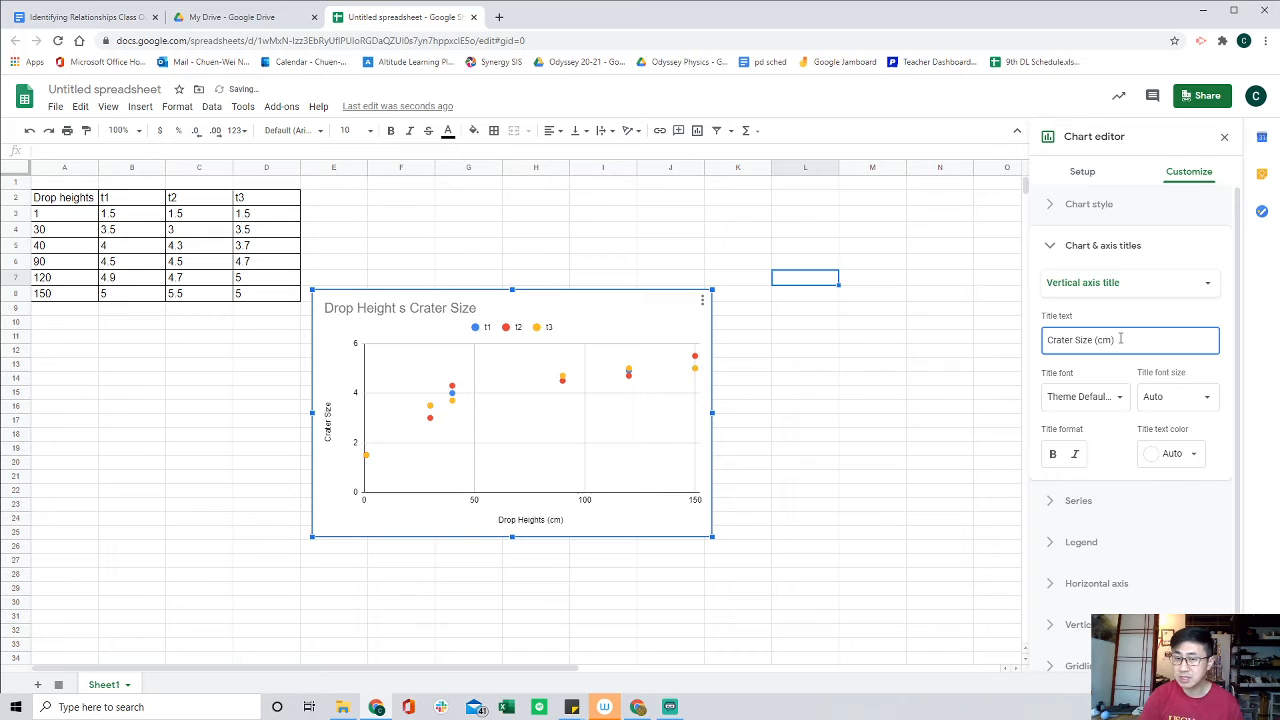
{"action": "left_click", "coordinate": [881, 338]}
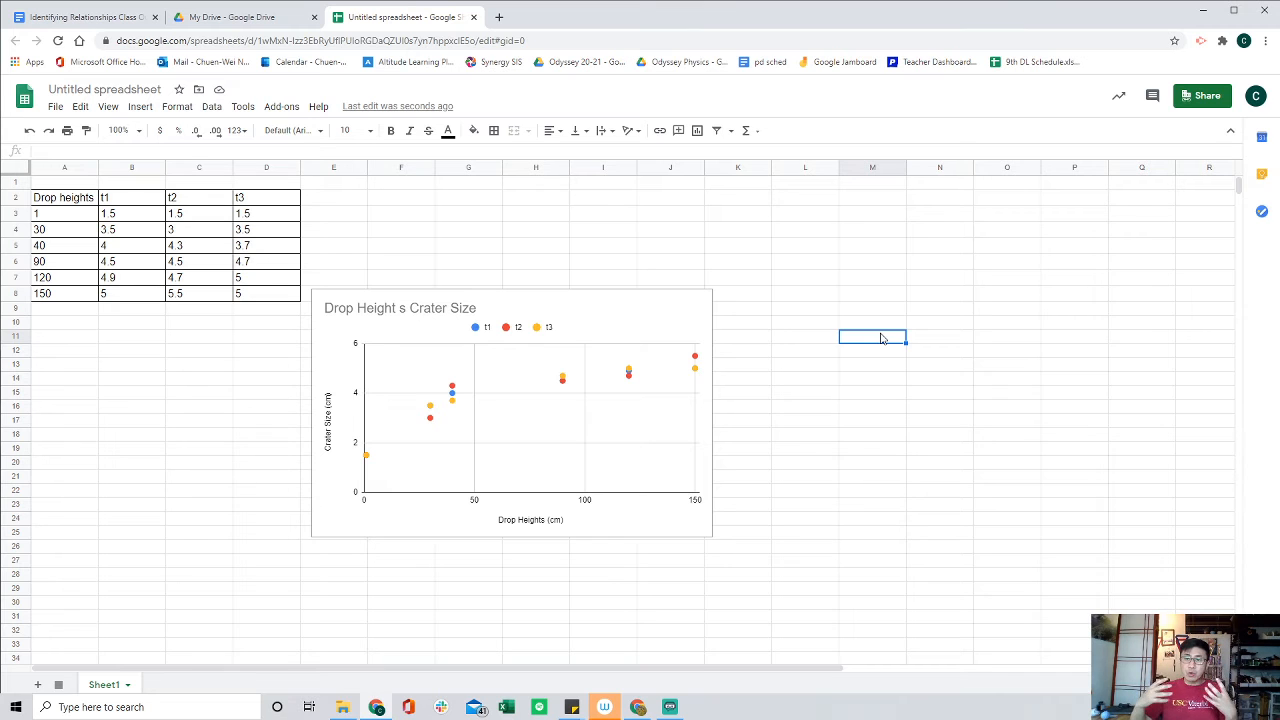
Reopen the scatter chart's editor and add a trendline to all series.
{"action": "left_click", "coordinate": [686, 322]}
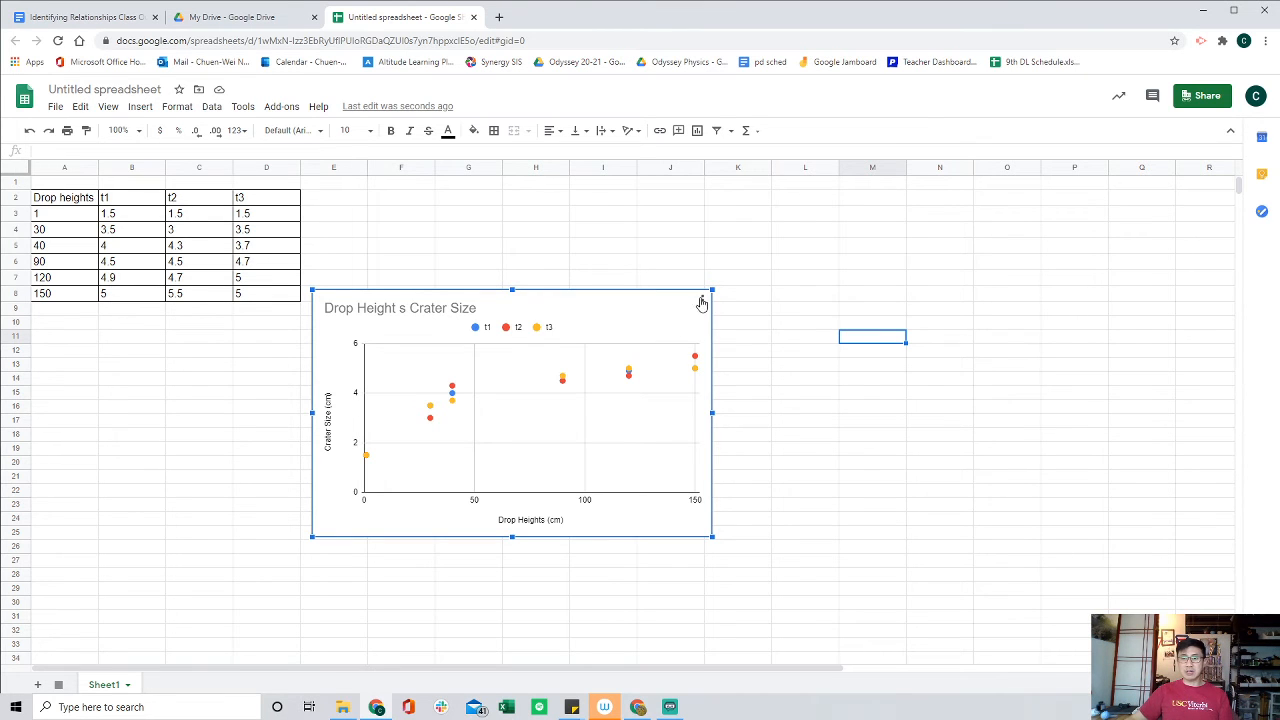
{"action": "left_click", "coordinate": [703, 302]}
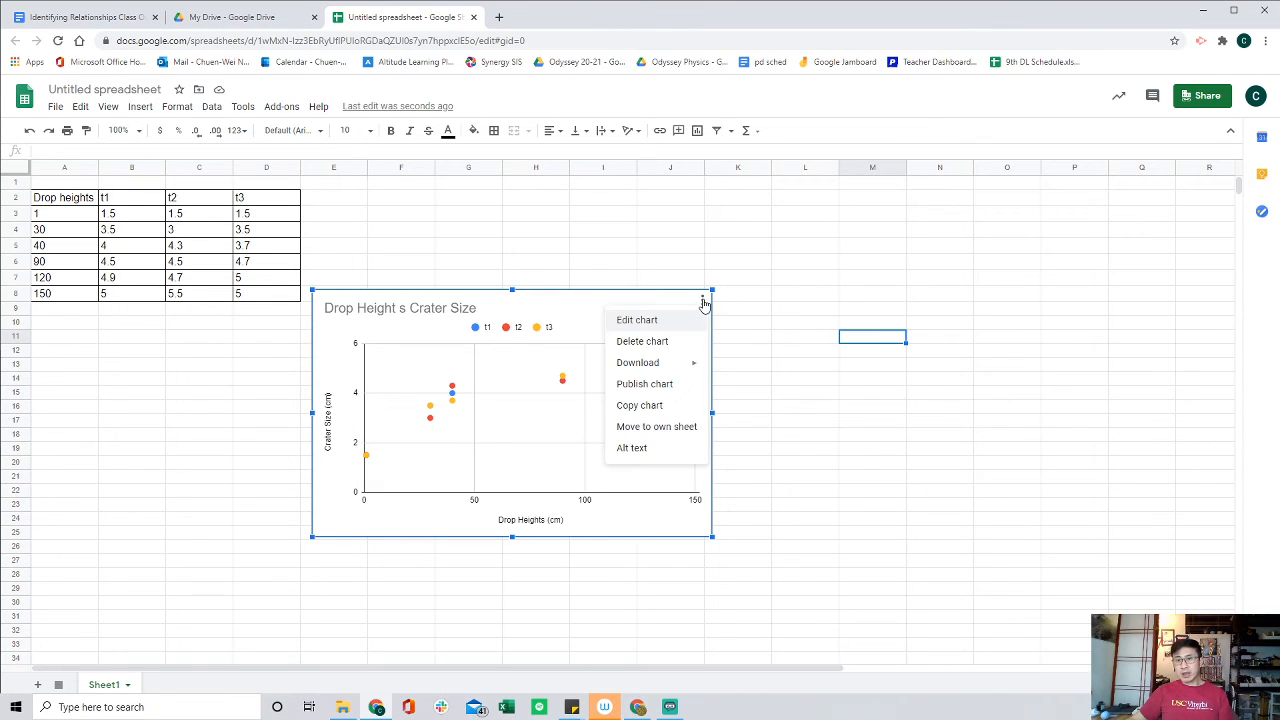
{"action": "left_click", "coordinate": [652, 322]}
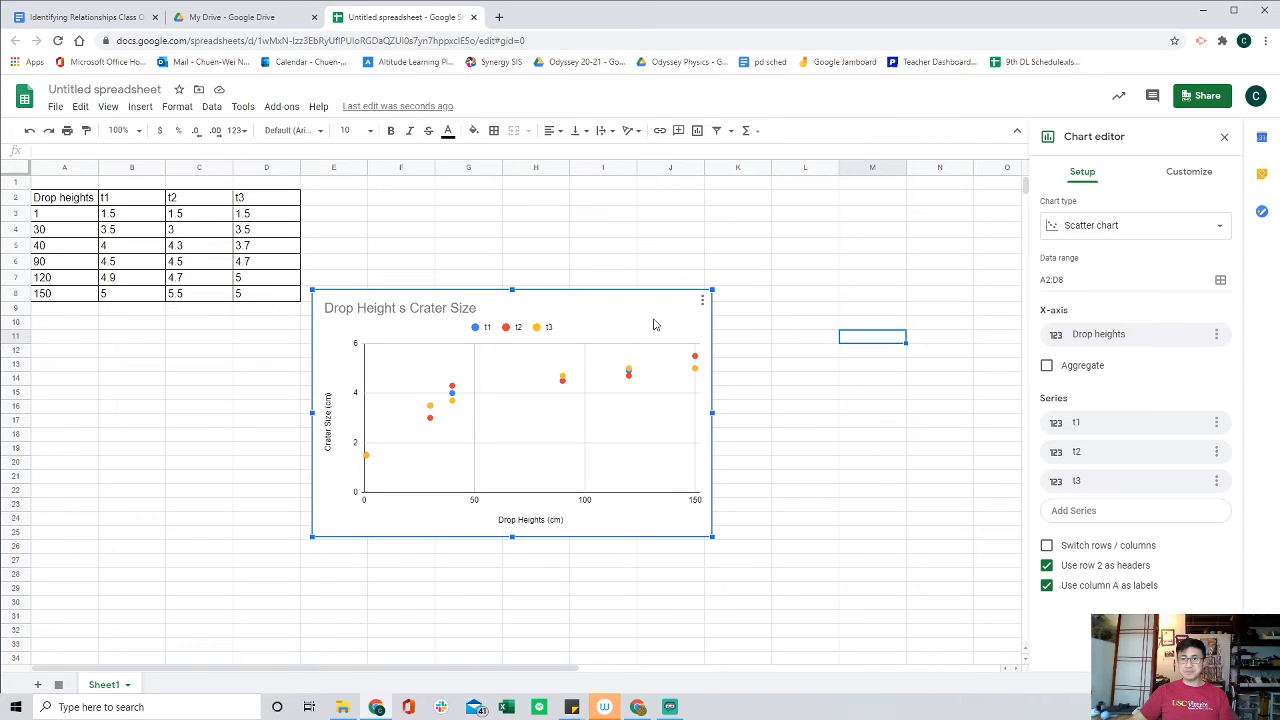
{"action": "left_click", "coordinate": [1187, 172]}
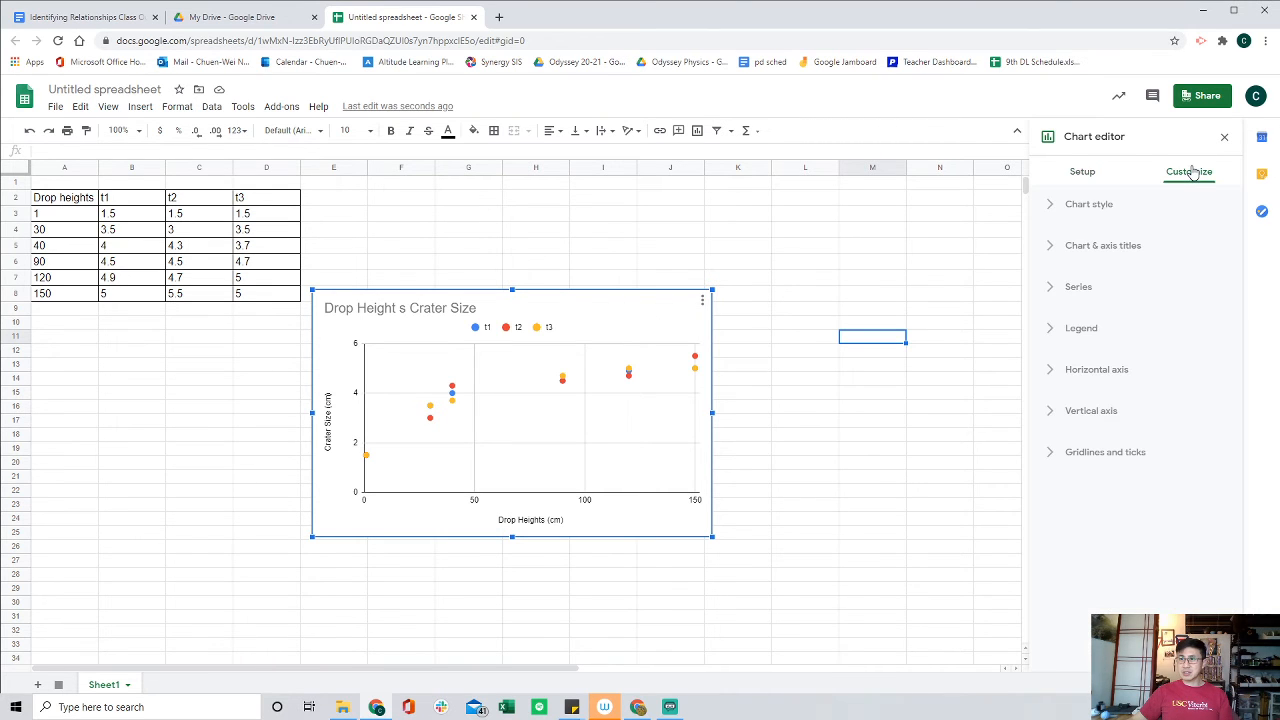
{"action": "left_click", "coordinate": [1047, 287]}
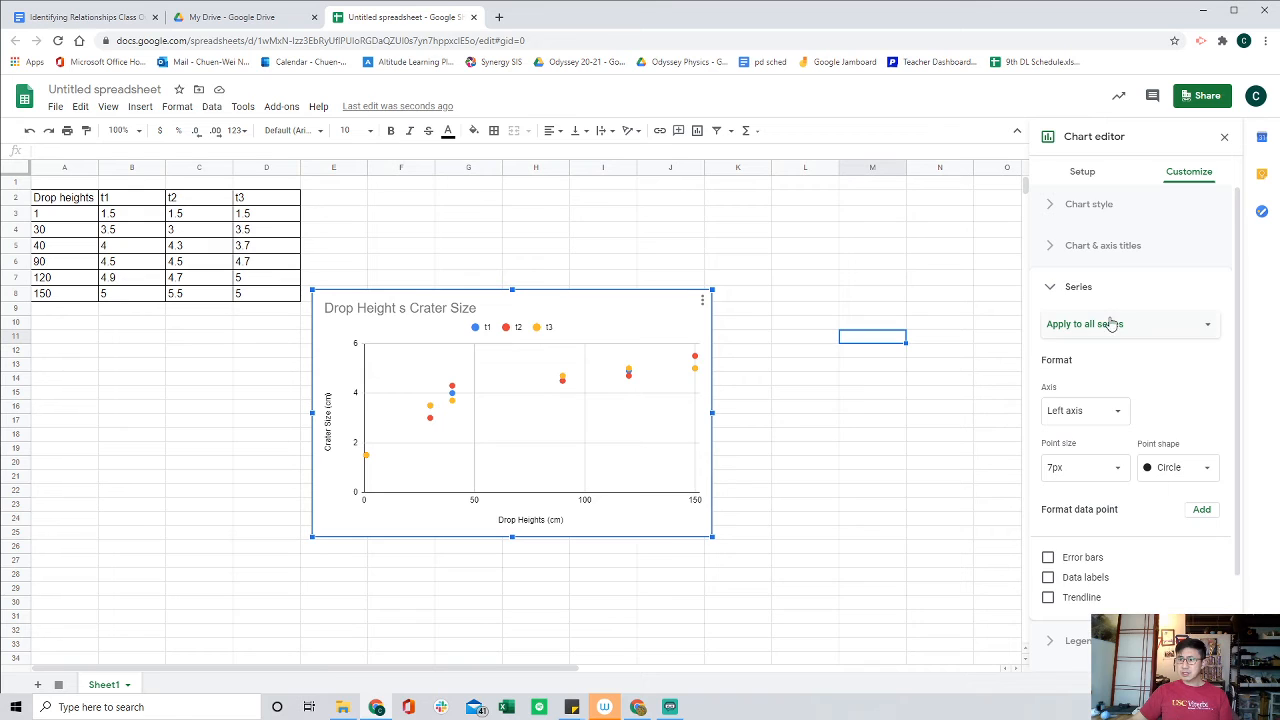
{"action": "scroll", "coordinate": [1112, 325], "scroll_direction": "down", "scroll_amount": 1}
{"action": "left_click", "coordinate": [1048, 482]}
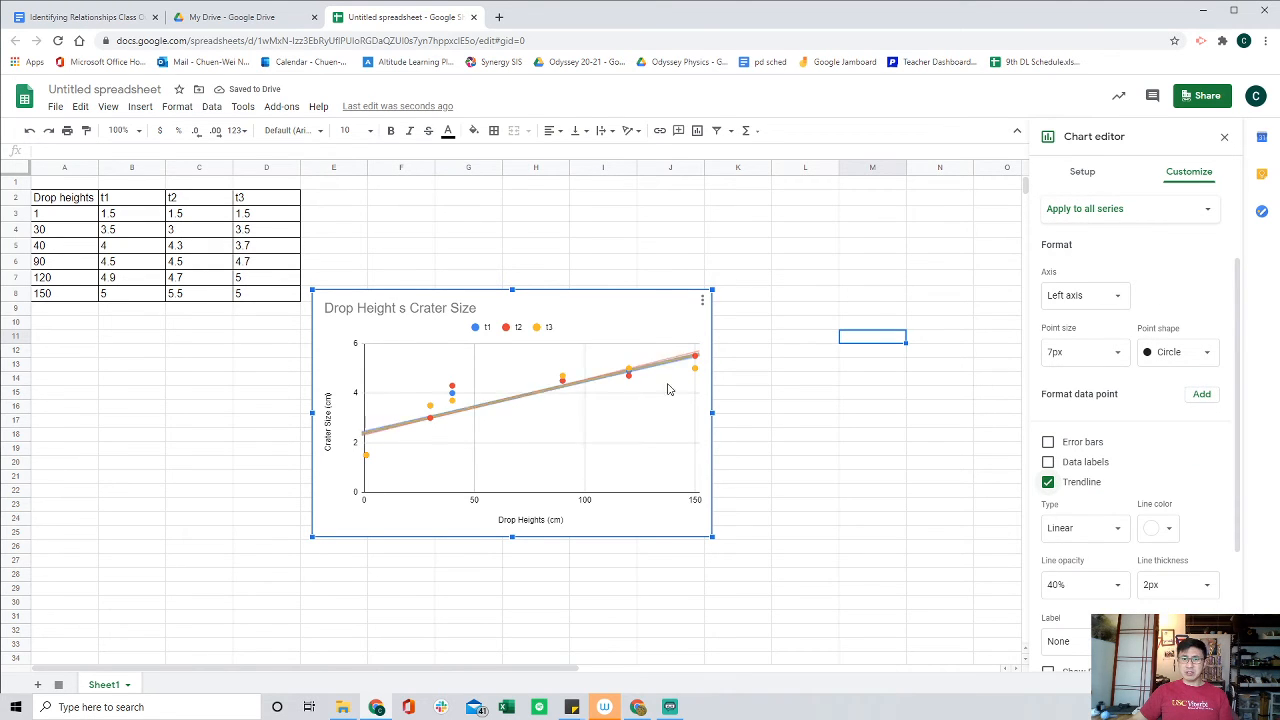
Set the trendline type to Logarithmic and close the chart editor.
{"action": "scroll", "coordinate": [1124, 413], "scroll_direction": "down", "scroll_amount": 2}
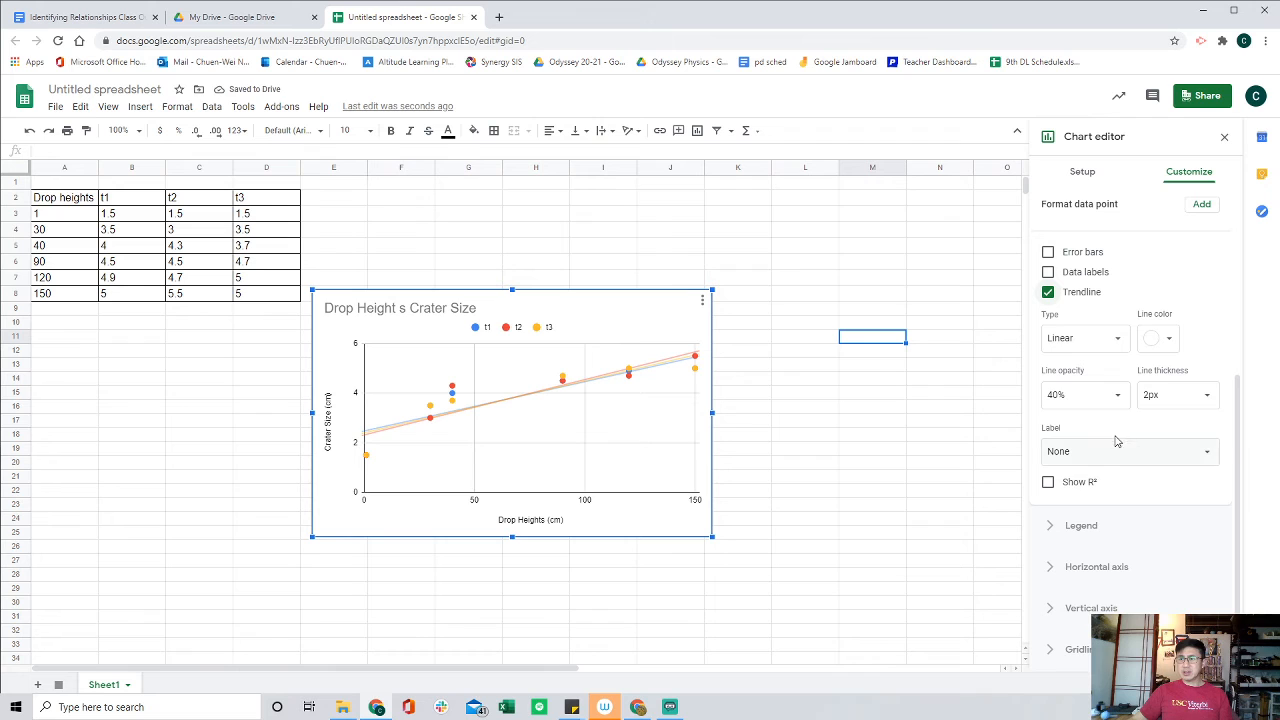
{"action": "left_click", "coordinate": [1121, 346]}
{"action": "left_click", "coordinate": [1106, 401]}
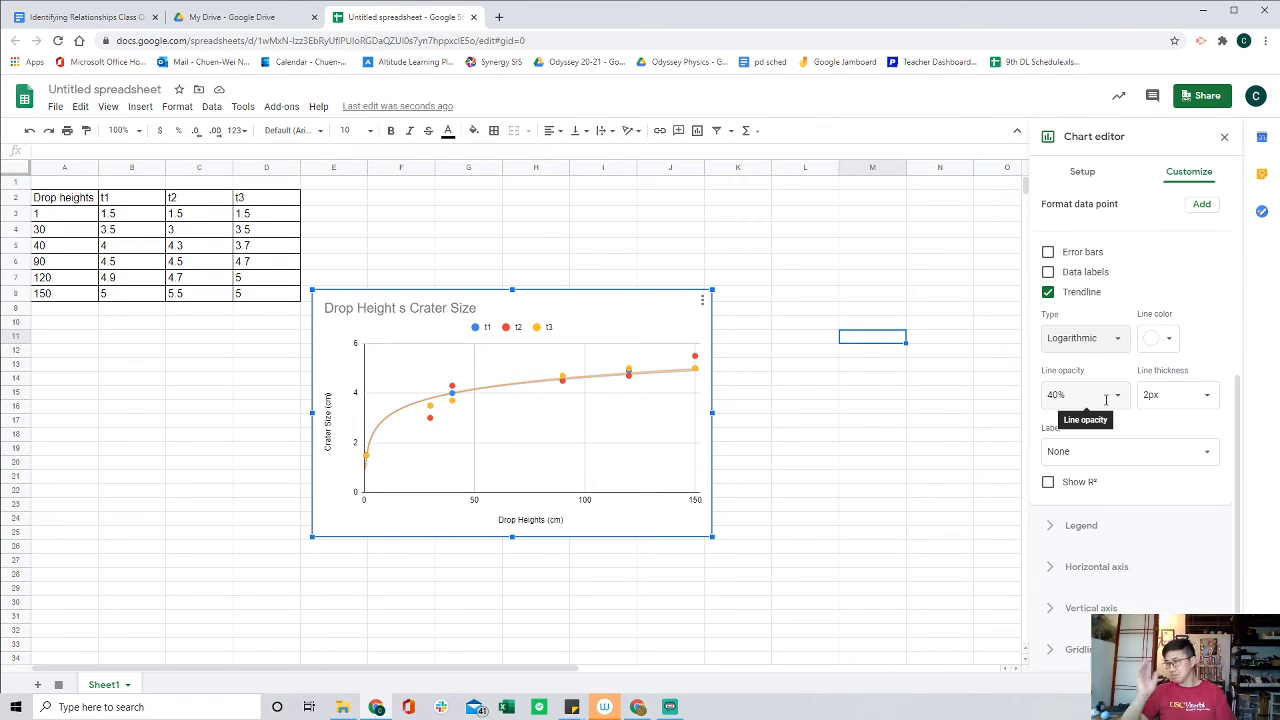
{"action": "left_click", "coordinate": [851, 283]}
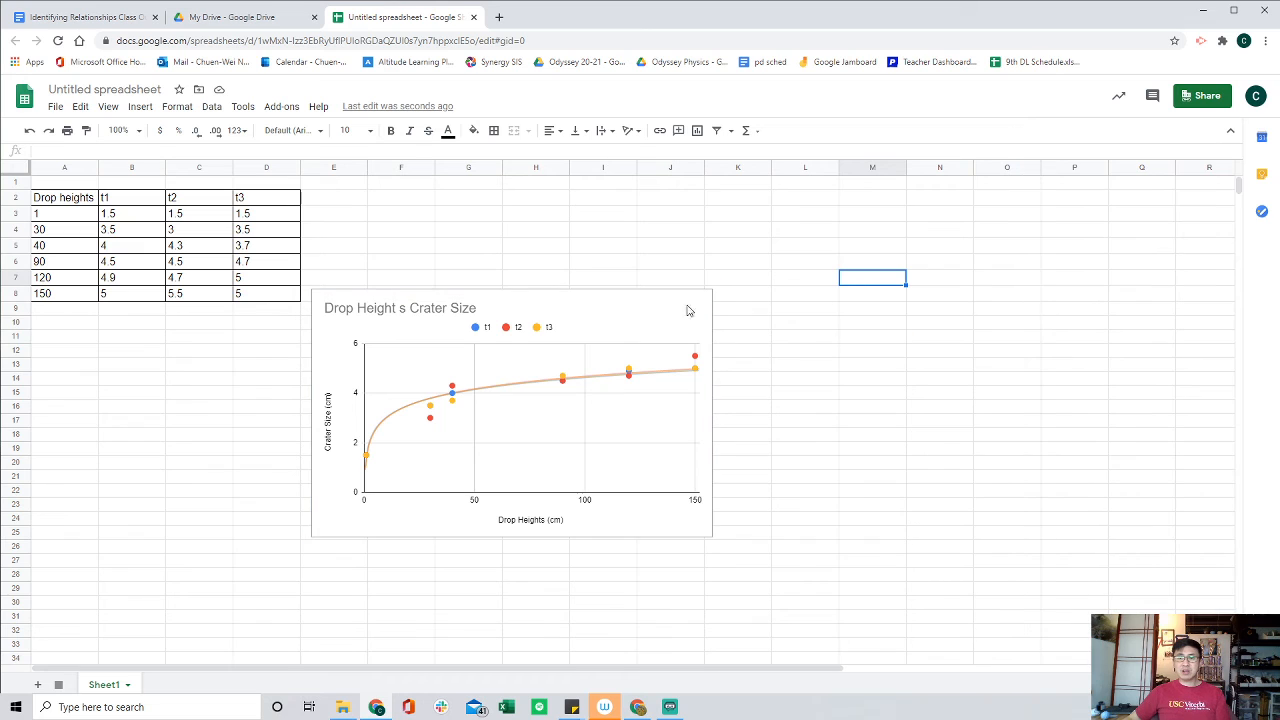
Copy the finished Drop Height s Crater Size chart from the spreadsheet.
{"action": "left_click", "coordinate": [658, 308]}
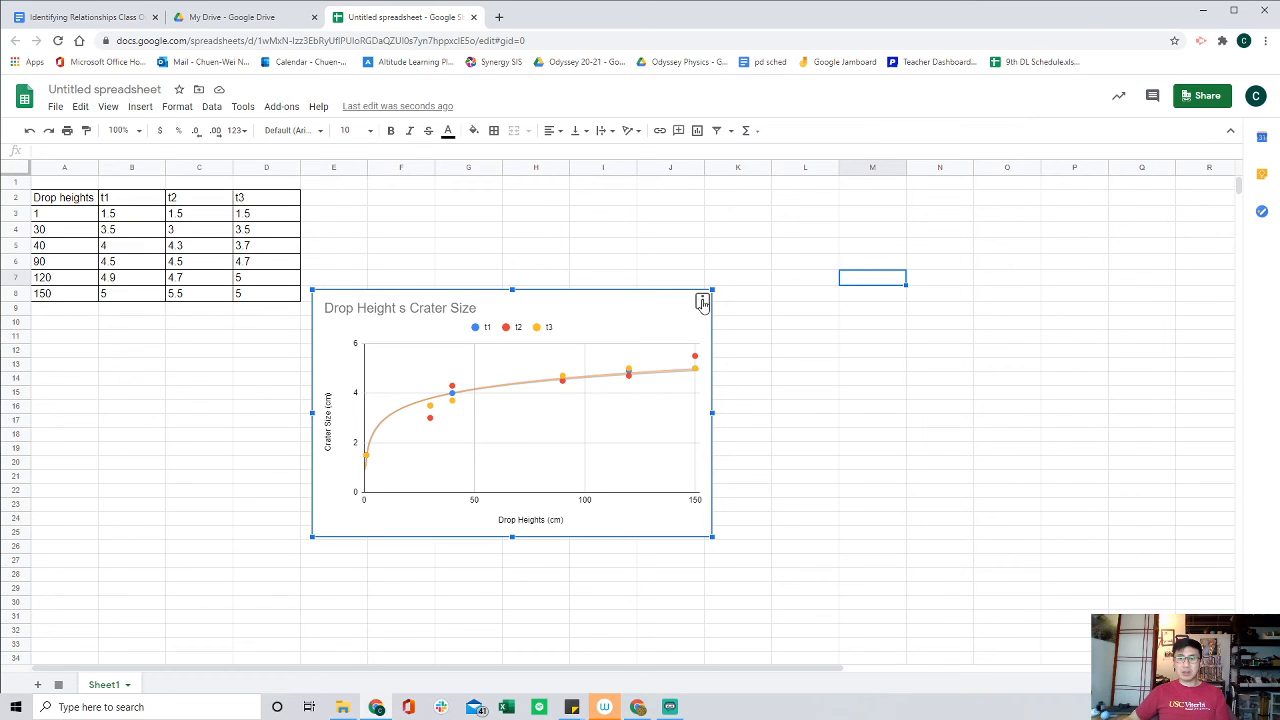
{"action": "left_click", "coordinate": [703, 301]}
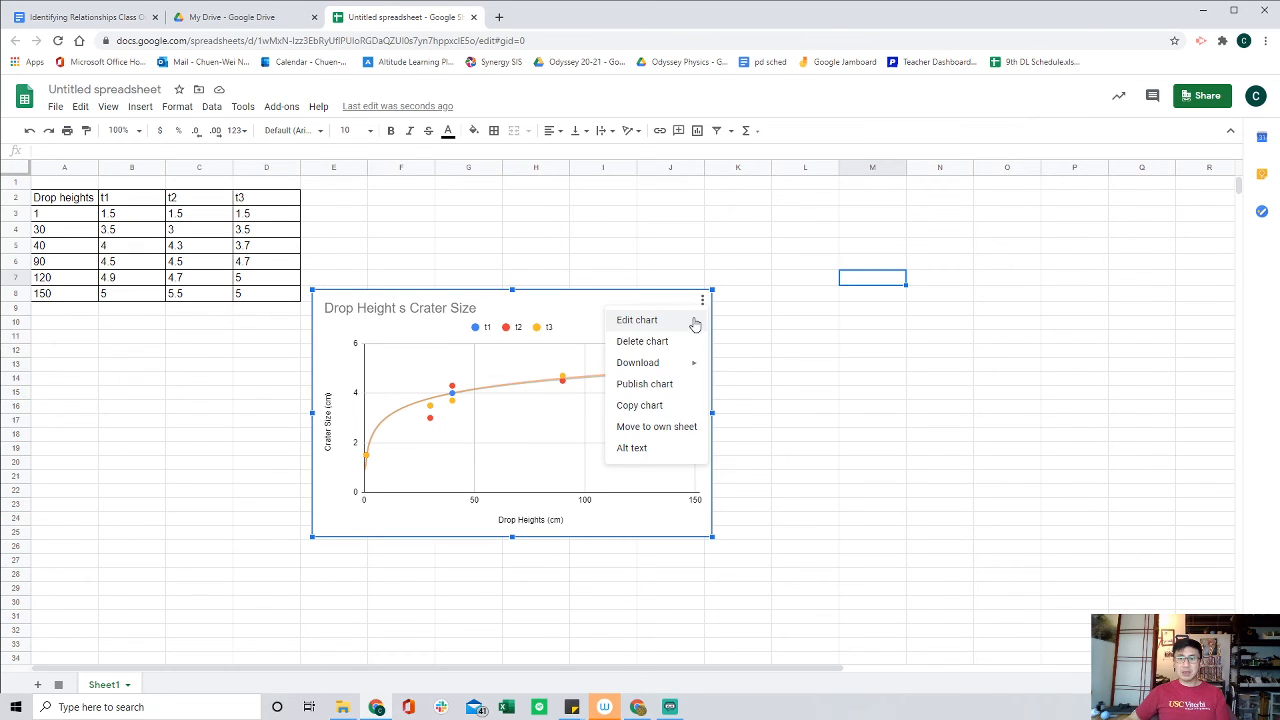
{"action": "left_click", "coordinate": [683, 413]}
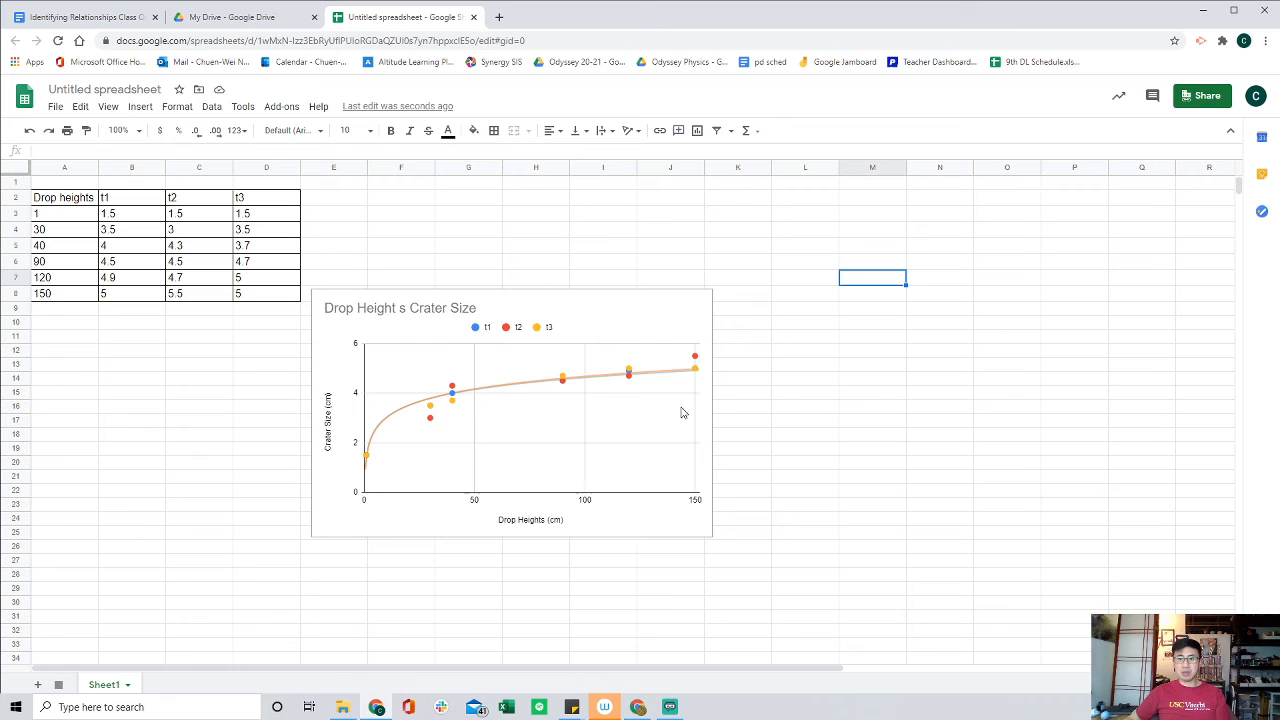
Switch to the Identifying Relationships Class Outline in Google Docs and paste the chart, linked to the spreadsheet, under the Analysis graph prompt.
{"action": "left_click", "coordinate": [118, 16]}
{"action": "scroll", "coordinate": [820, 318], "scroll_direction": "down", "scroll_amount": 5}
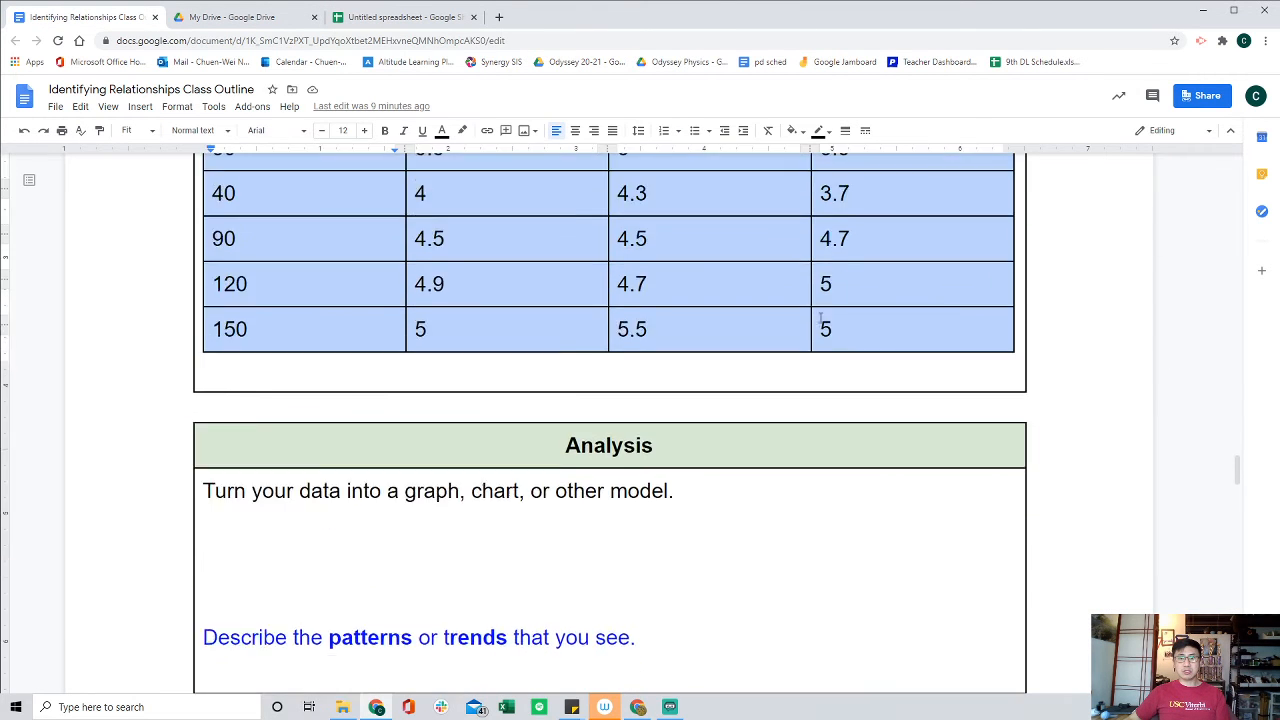
{"action": "left_click", "coordinate": [663, 309]}
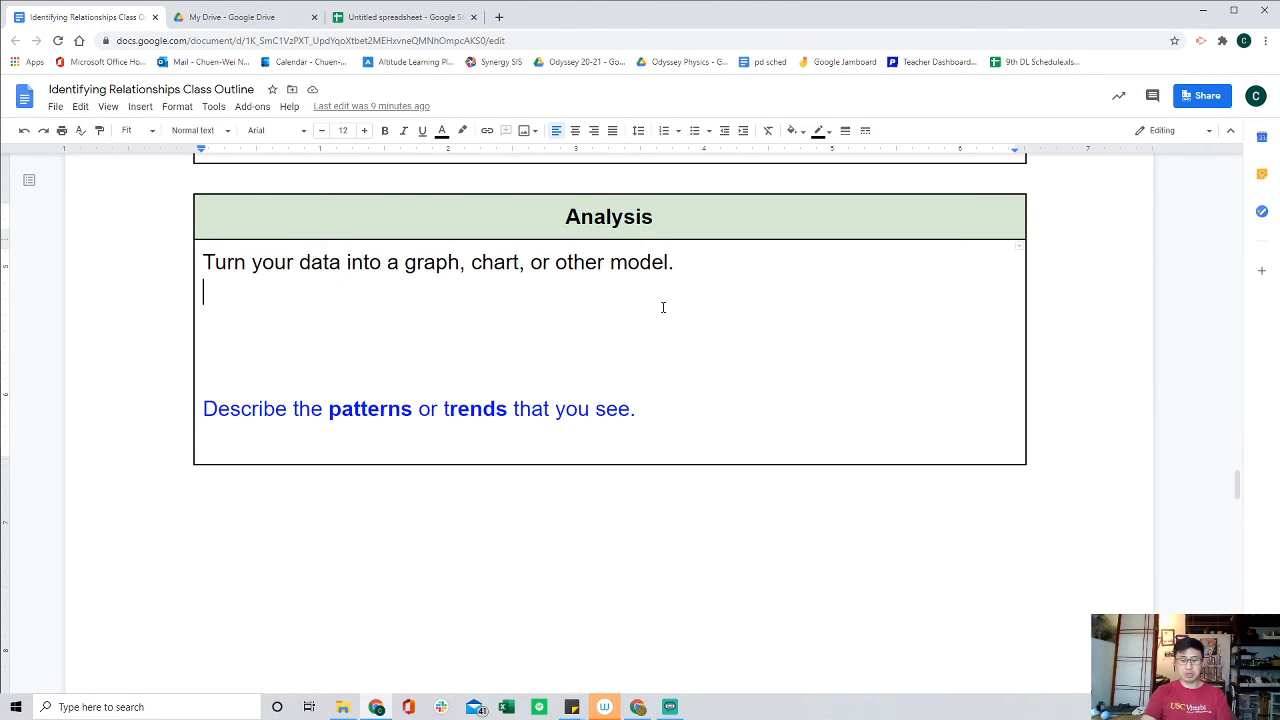
{"action": "key", "text": "ctrl+v"}
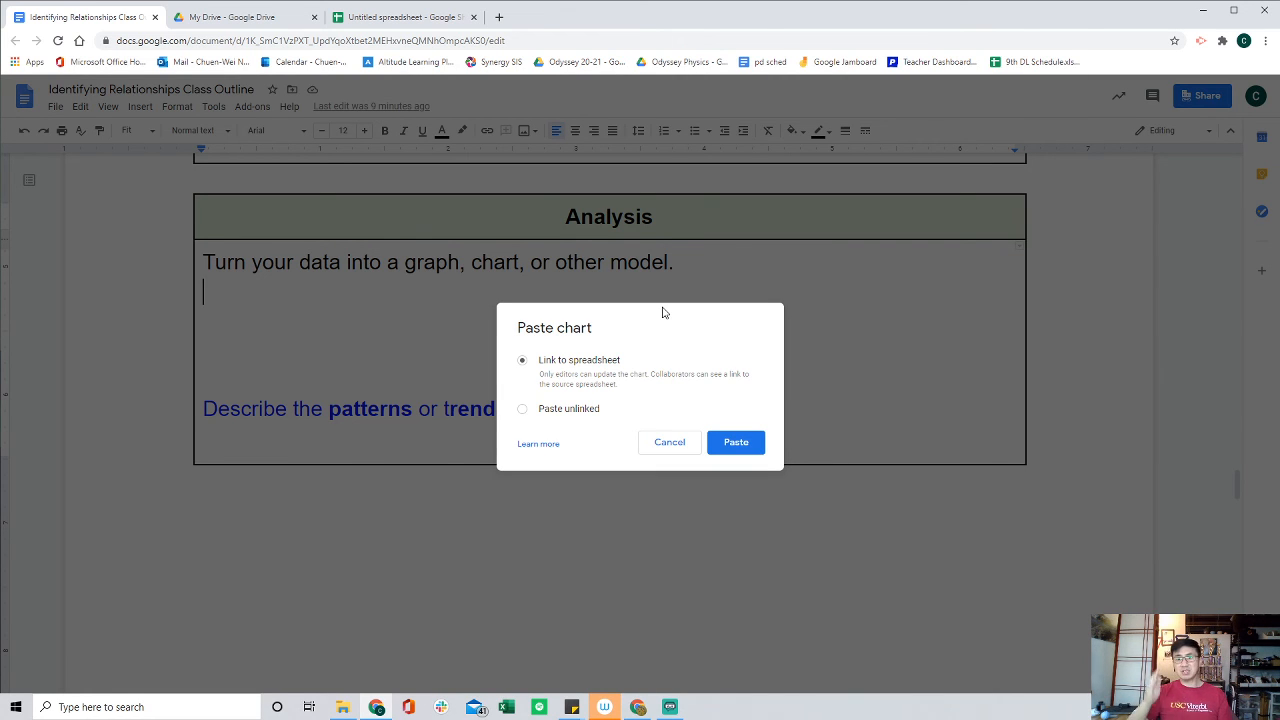
{"action": "left_click", "coordinate": [749, 442]}
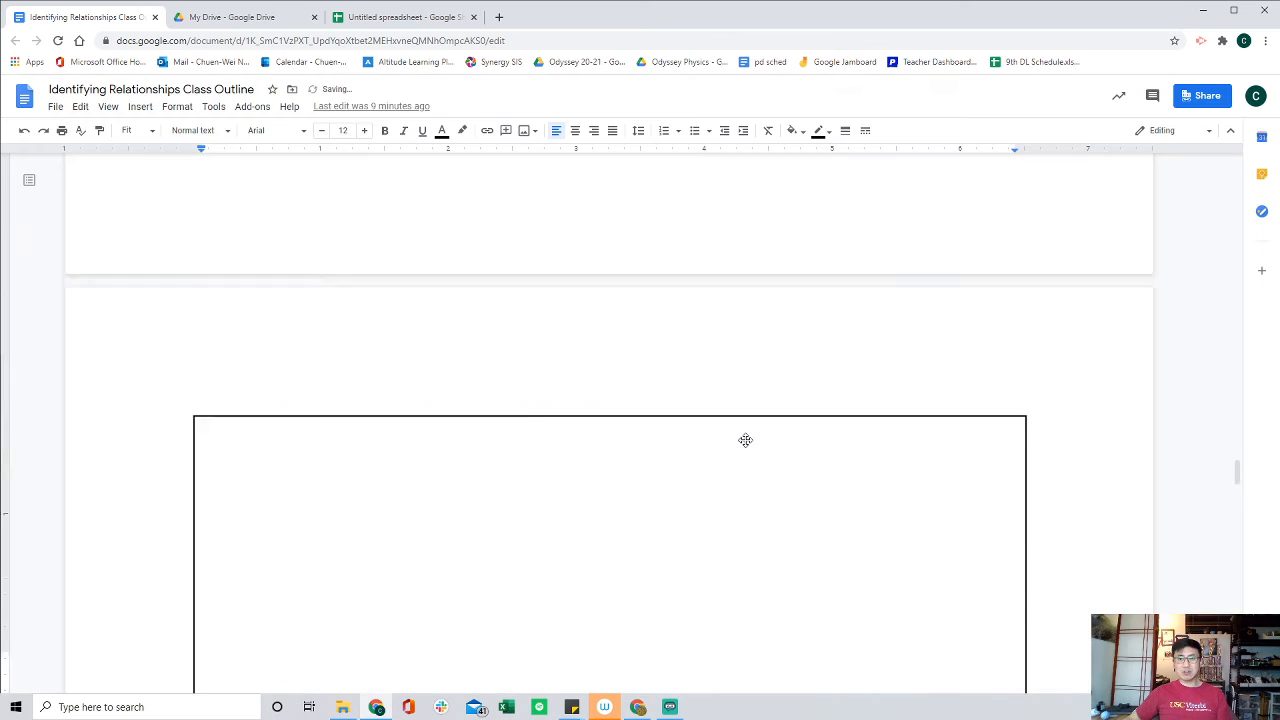
Shrink the pasted chart proportionally to about 3.5 inches wide within the Analysis box.
{"action": "left_click", "coordinate": [803, 425]}
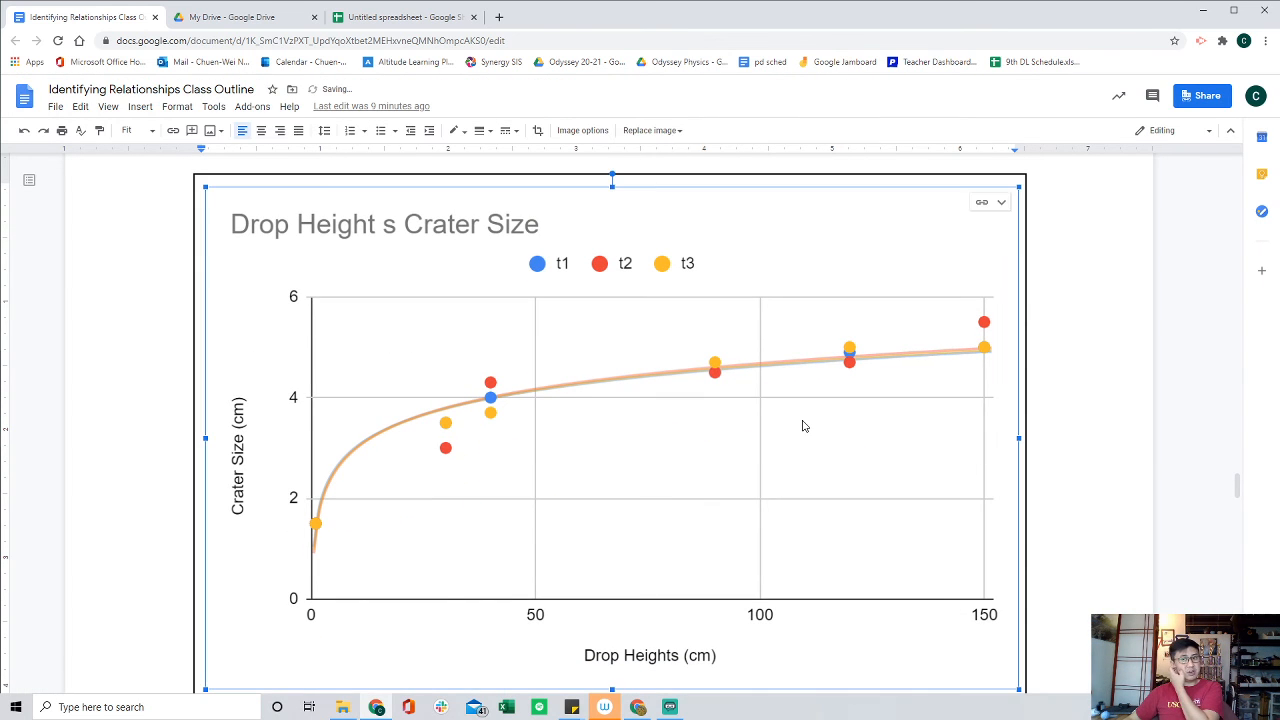
{"action": "scroll", "coordinate": [803, 425], "scroll_direction": "down", "scroll_amount": 2}
{"action": "left_click_drag", "start_coordinate": [1019, 489], "coordinate": [618, 340]}
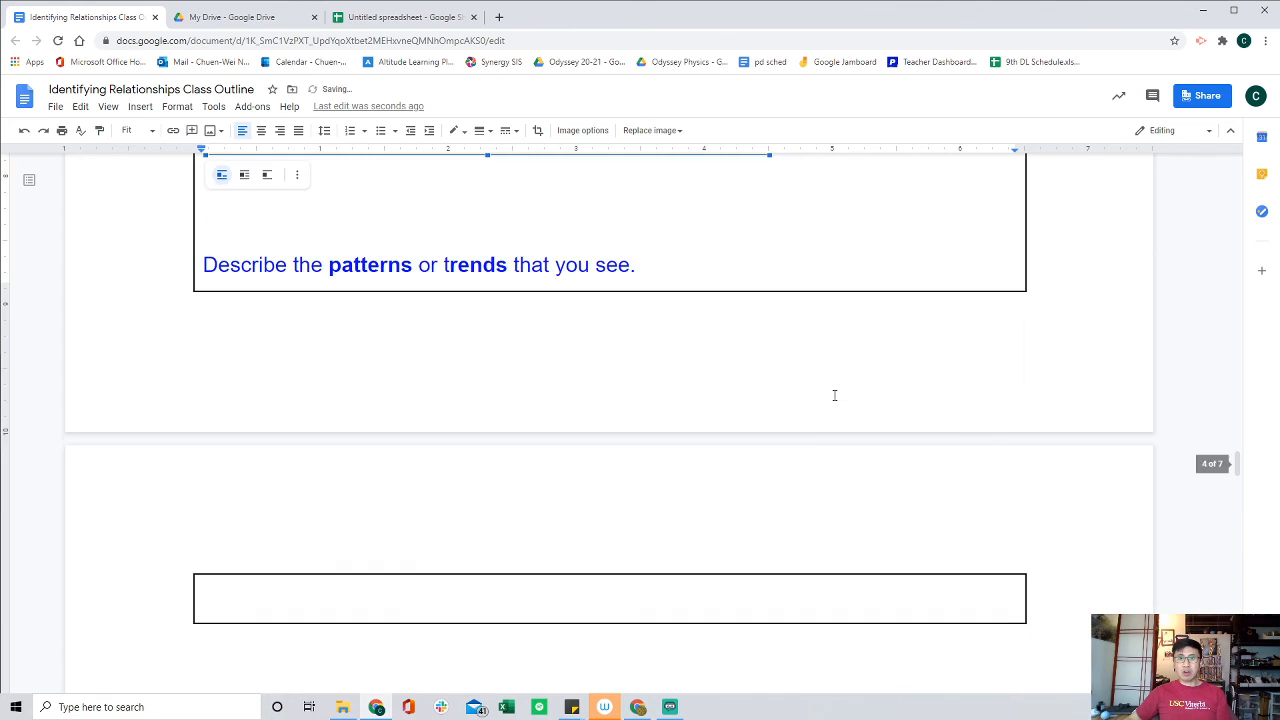
{"action": "scroll", "coordinate": [835, 396], "scroll_direction": "up", "scroll_amount": 6}
{"action": "scroll", "coordinate": [823, 397], "scroll_direction": "down", "scroll_amount": 3}
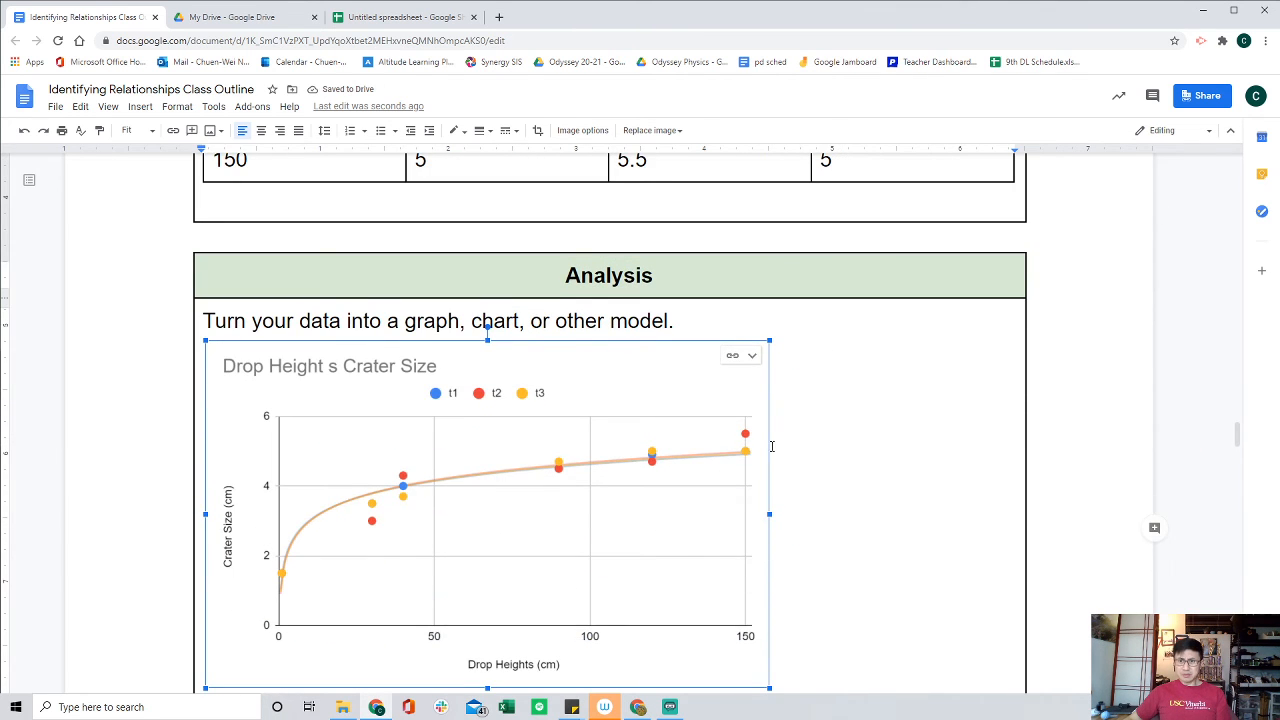
{"action": "scroll", "coordinate": [777, 458], "scroll_direction": "down", "scroll_amount": 4}
{"action": "left_click_drag", "start_coordinate": [769, 421], "coordinate": [649, 347]}
{"action": "scroll", "coordinate": [809, 384], "scroll_direction": "up", "scroll_amount": 3}
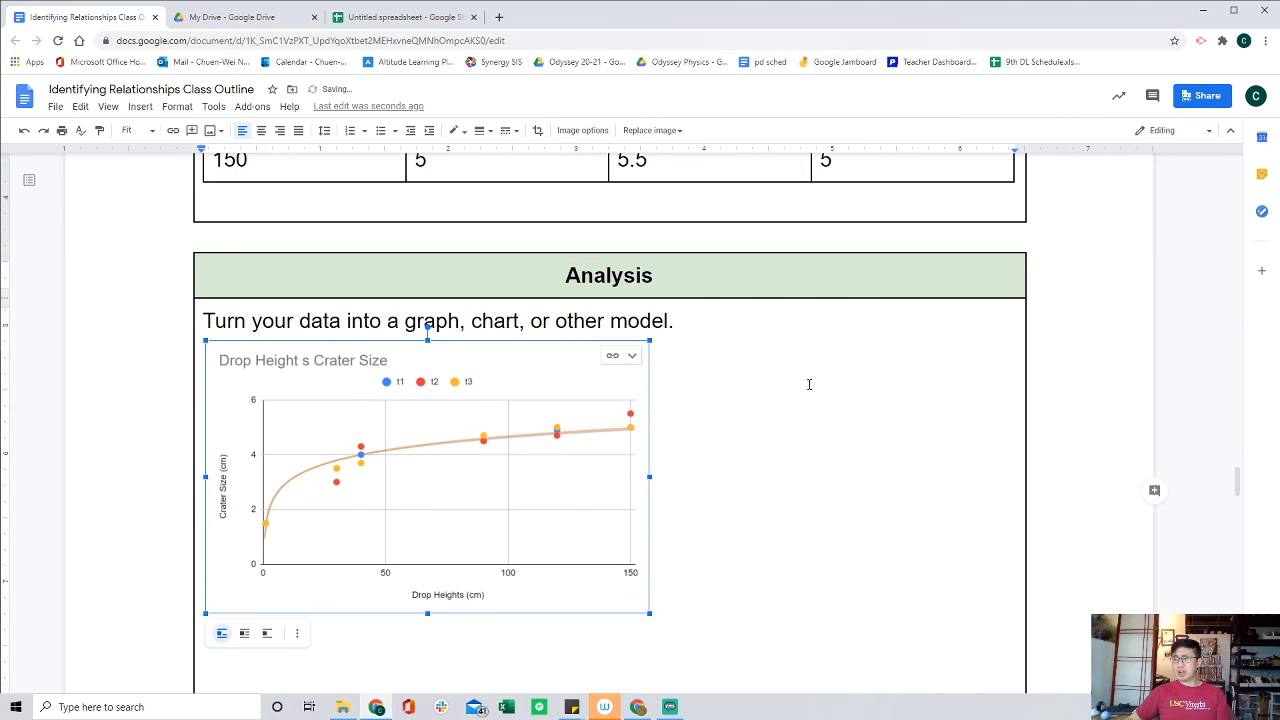
Delete the line "Describe the patterns or trends that you see." and the spare blank lines below the chart.
{"action": "scroll", "coordinate": [809, 384], "scroll_direction": "down", "scroll_amount": 3}
{"action": "left_click_drag", "start_coordinate": [637, 456], "coordinate": [180, 456]}
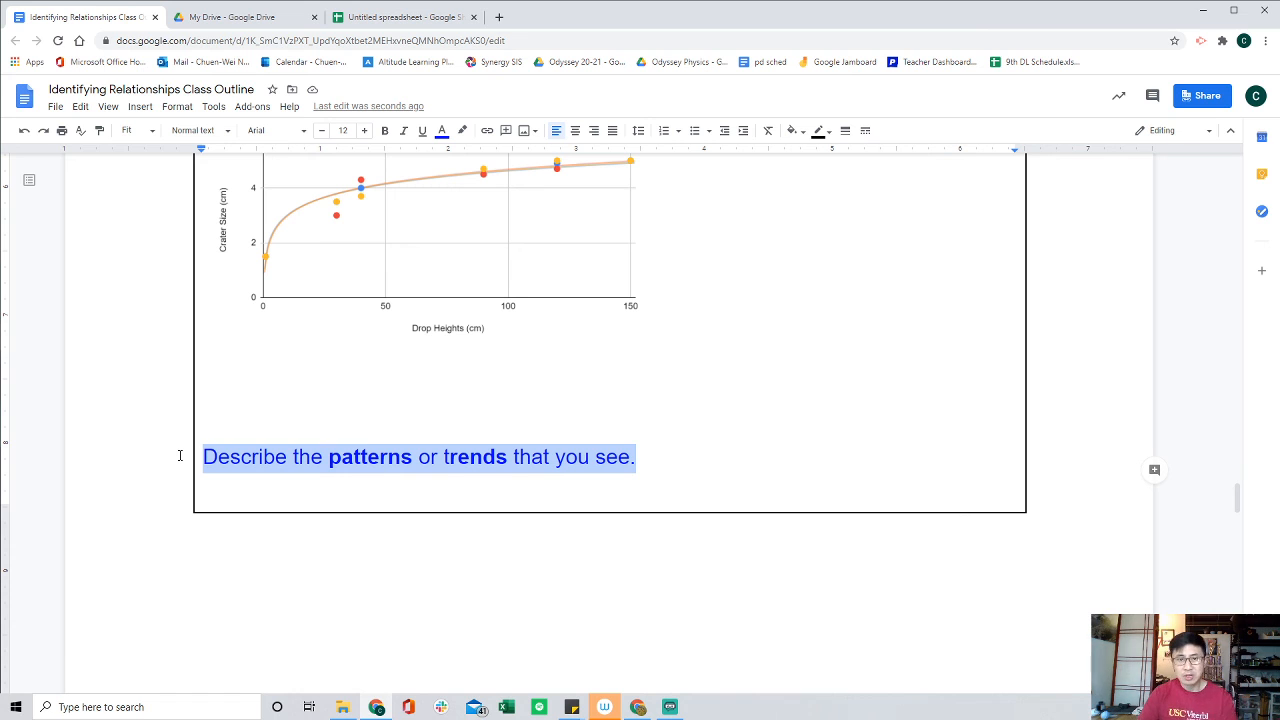
{"action": "key", "text": "BackSpace"}
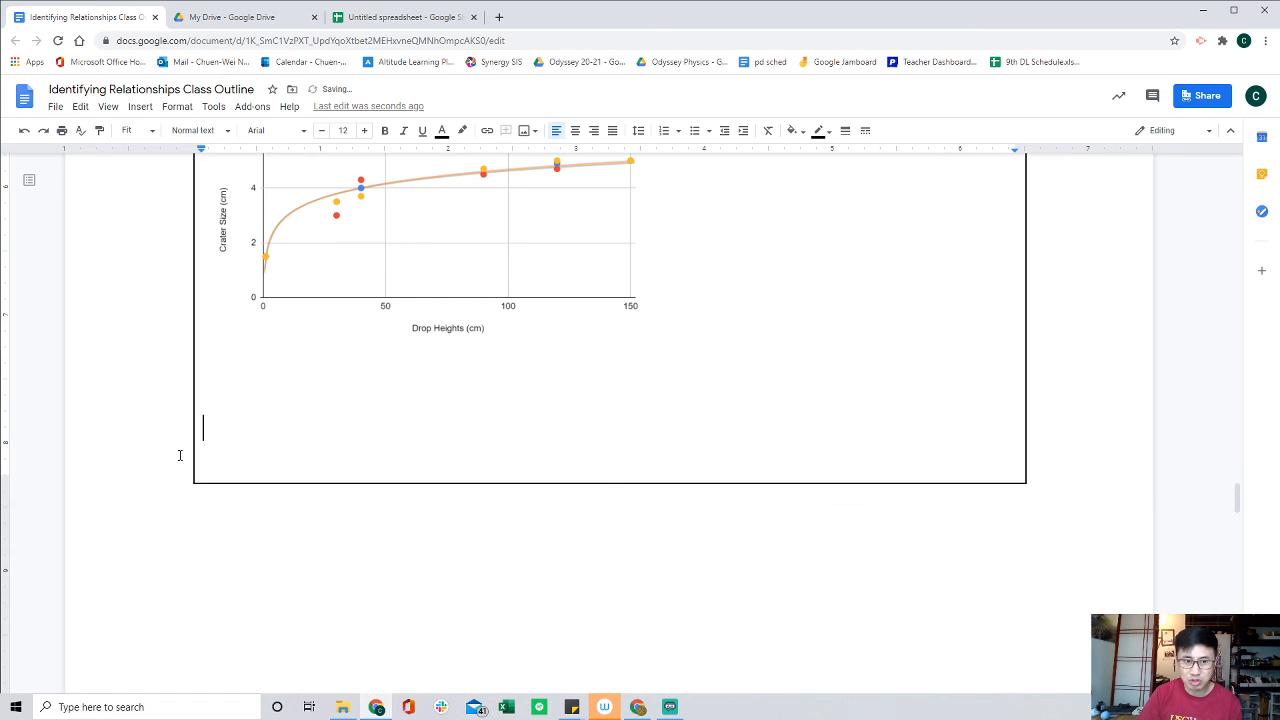
{"action": "key", "text": "BackSpace"}
{"action": "key", "text": "BackSpace"}
{"action": "scroll", "coordinate": [735, 400], "scroll_direction": "up", "scroll_amount": 3}
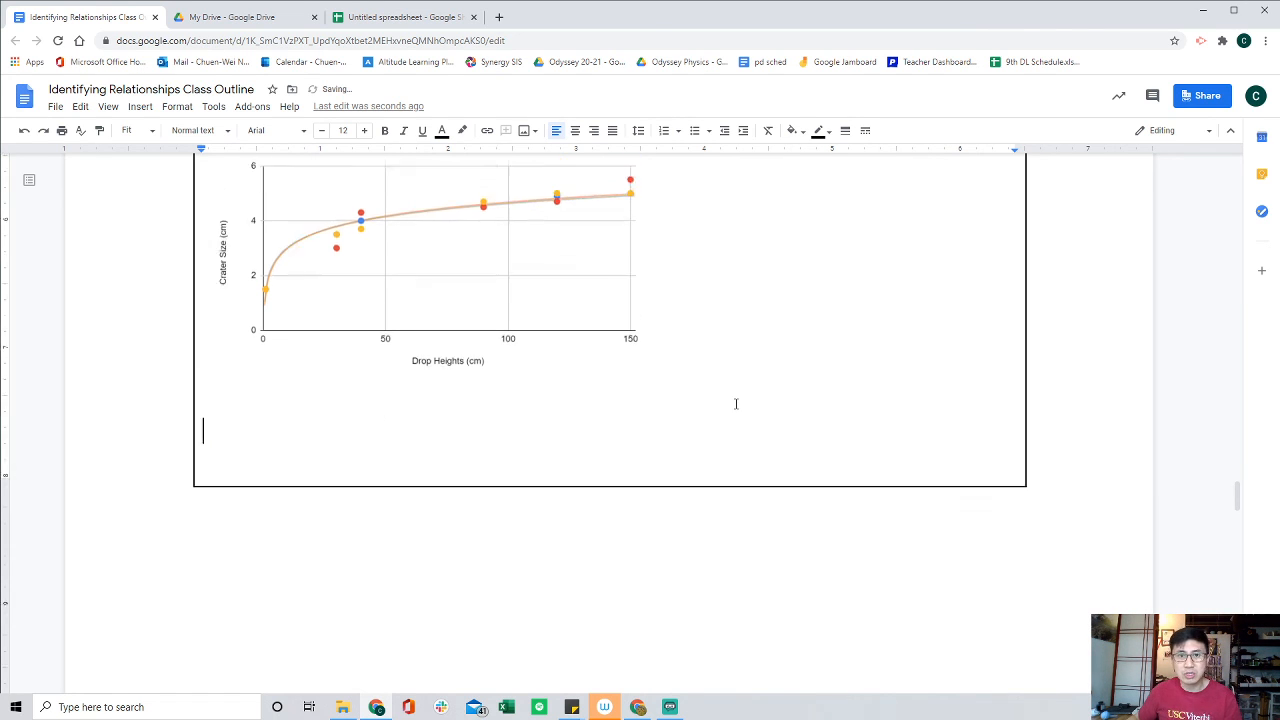